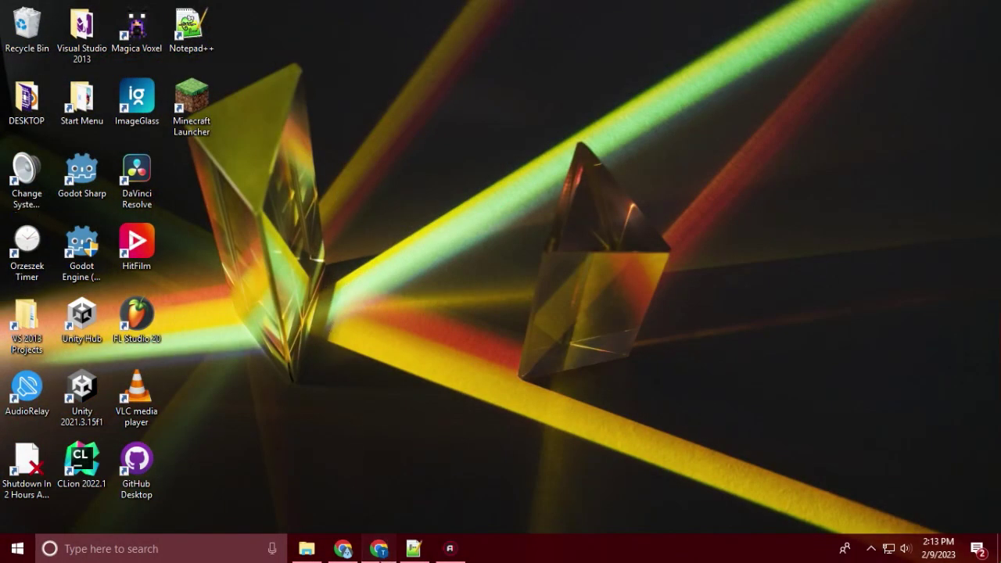
# - Load github.com/GrowtopiaFli/yad in a new Chrome tab moved to the first position
pyautogui.click(383, 549)
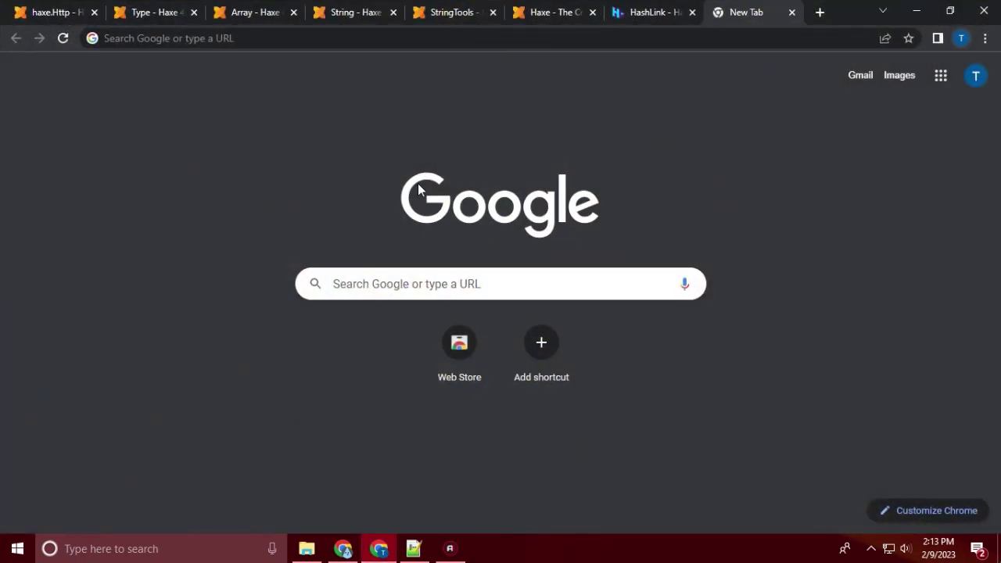
pyautogui.click(818, 11)
pyautogui.moveTo(775, 12); pyautogui.dragTo(47, 12)
pyautogui.write('githu')
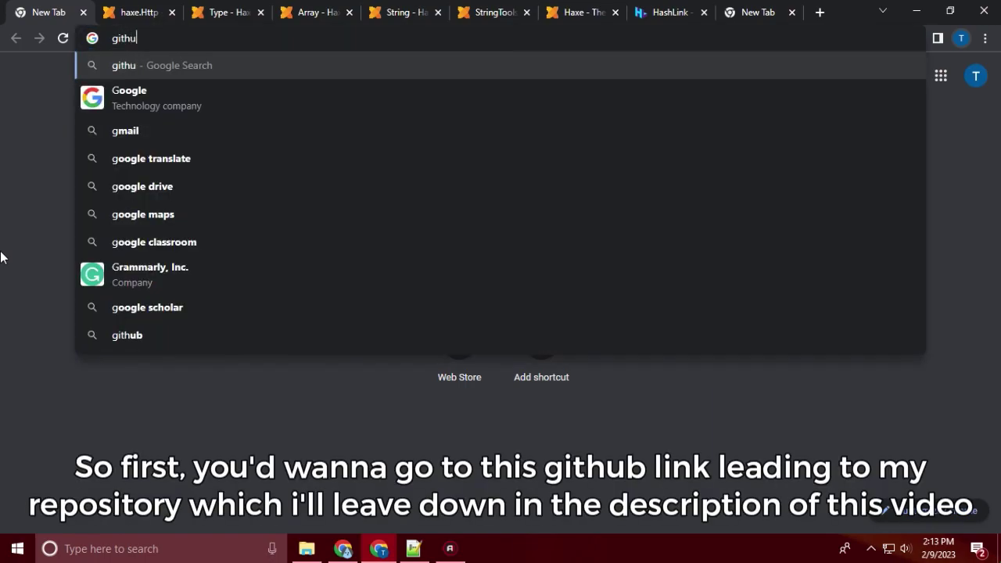
pyautogui.write('b.com/GrowtopiaFli/yad')
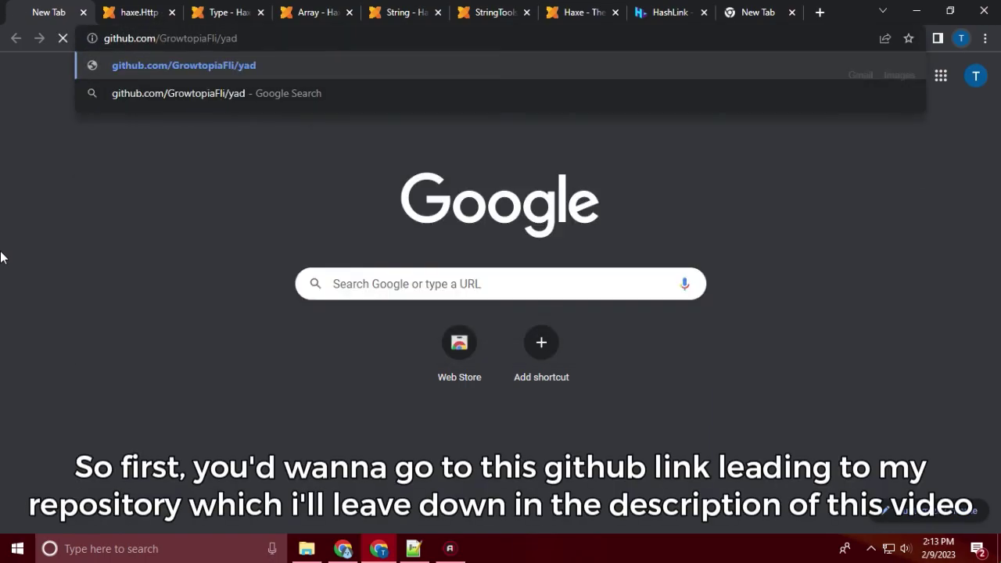
pyautogui.press('Return')
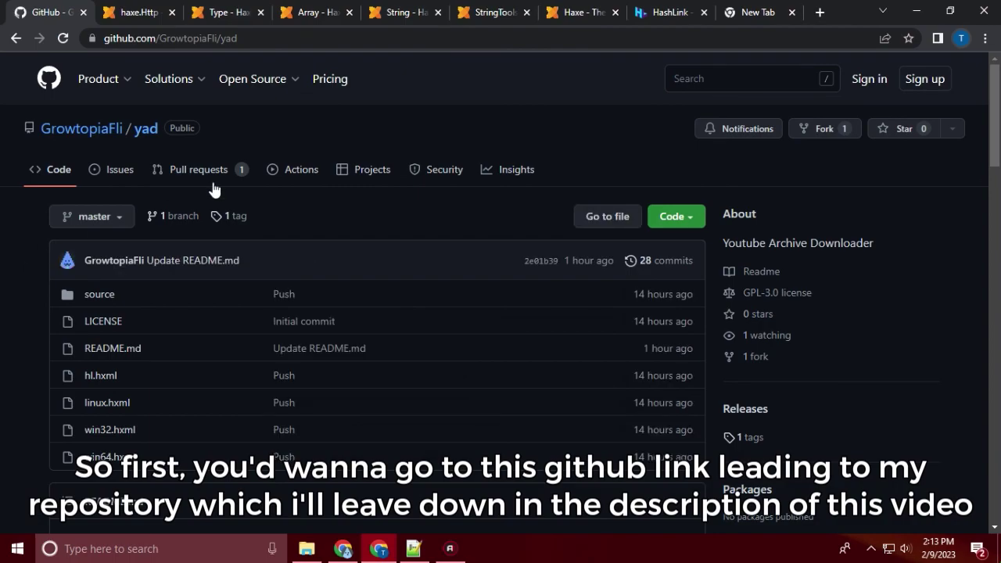
# - Check the repo's pull requests, return to it, and highlight the README's yad.videos bullet
pyautogui.click(200, 172)
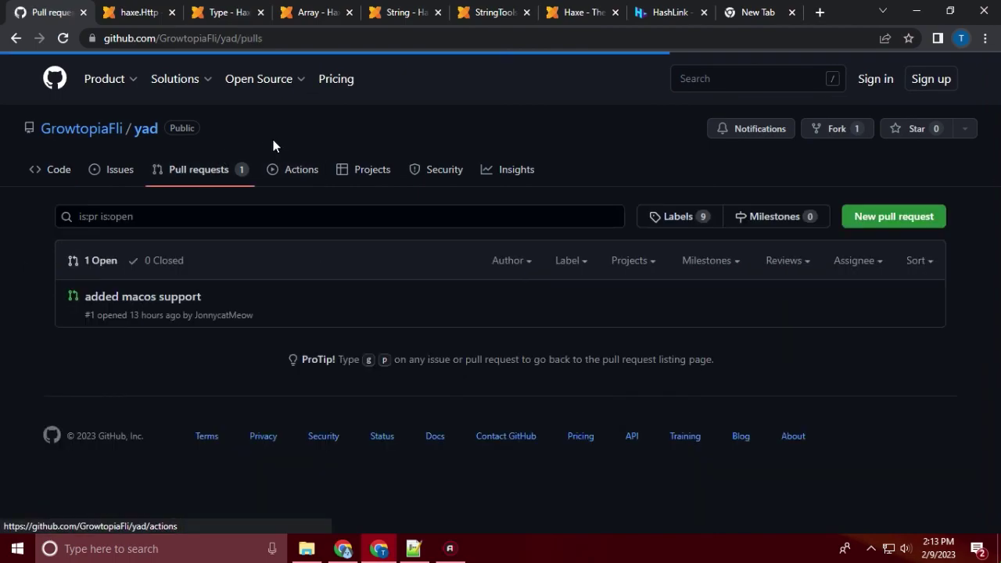
pyautogui.moveTo(173, 309)
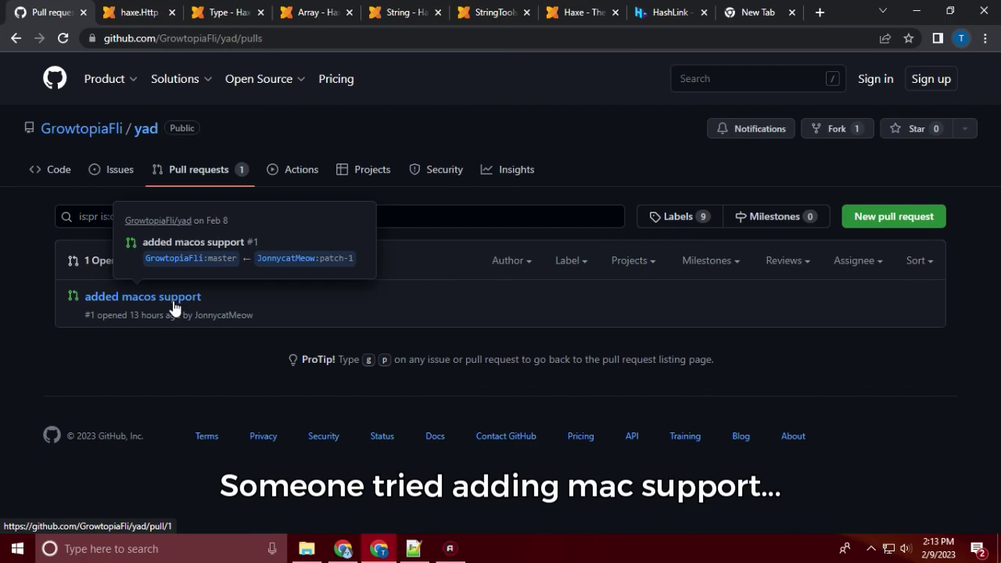
pyautogui.hotkey('alt', 'Left')
pyautogui.scroll(-3, 114, 375)
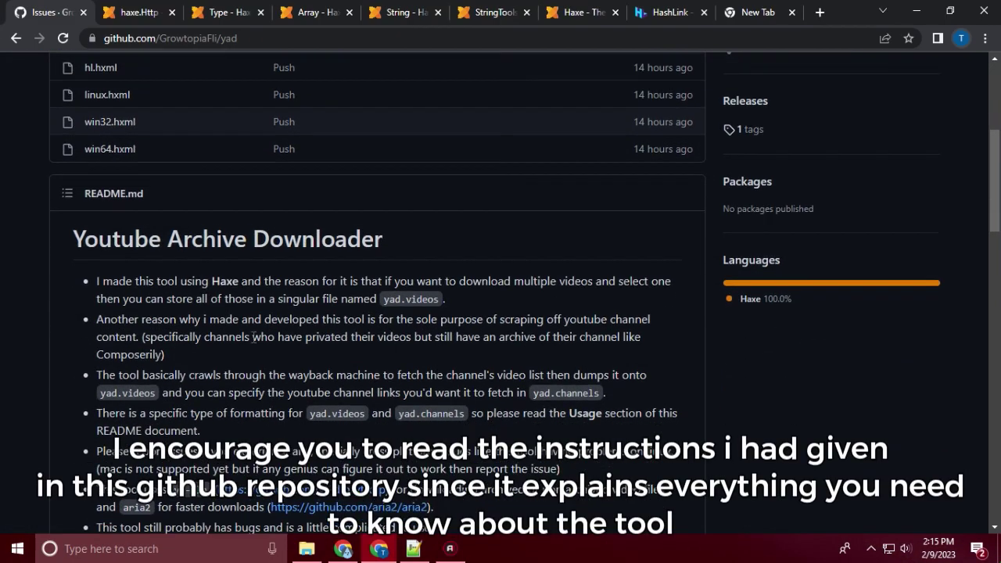
pyautogui.scroll(-4, 254, 336)
pyautogui.scroll(5, 102, 279)
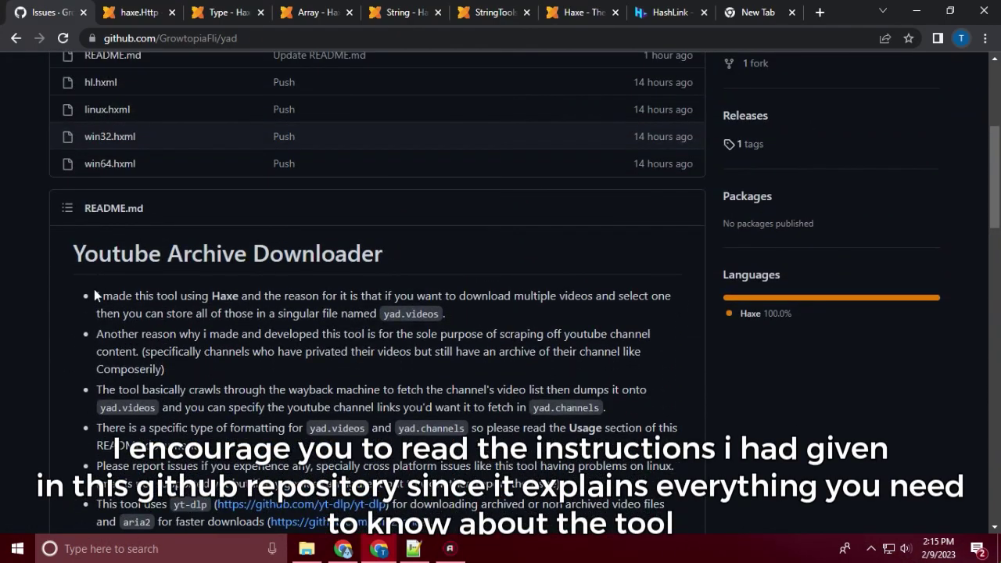
pyautogui.moveTo(94, 289); pyautogui.dragTo(440, 318)
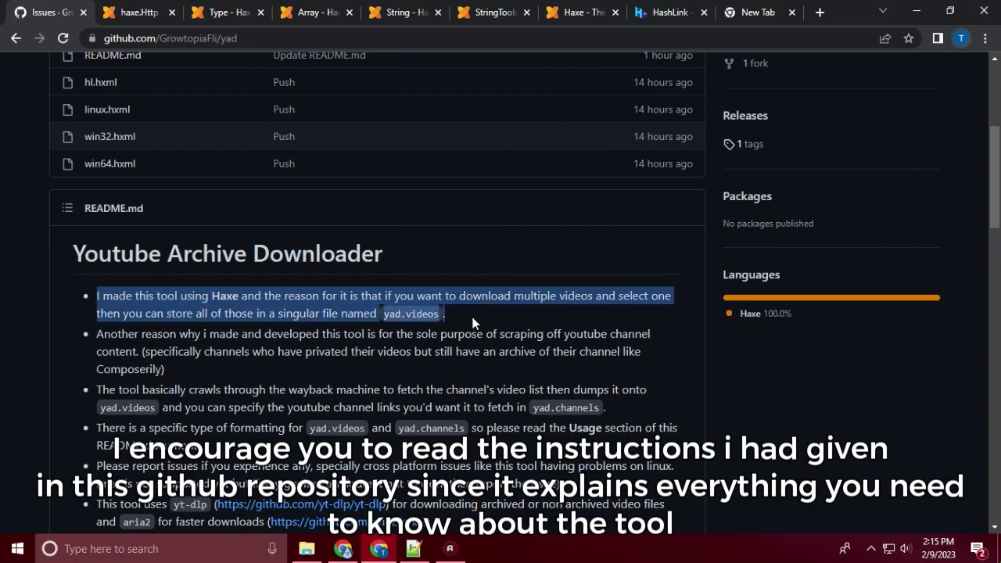
pyautogui.click(472, 323)
# - Scroll to the README Setup section and highlight its note about 32 bit or 64 bit
pyautogui.scroll(-4, 462, 368)
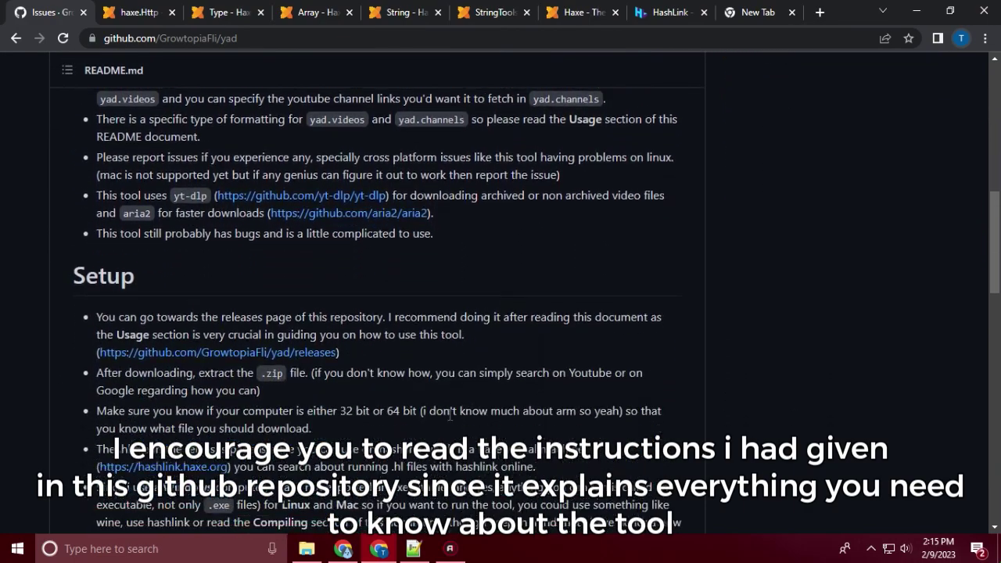
pyautogui.scroll(-1, 450, 417)
pyautogui.moveTo(87, 252); pyautogui.dragTo(545, 269)
pyautogui.click(545, 268)
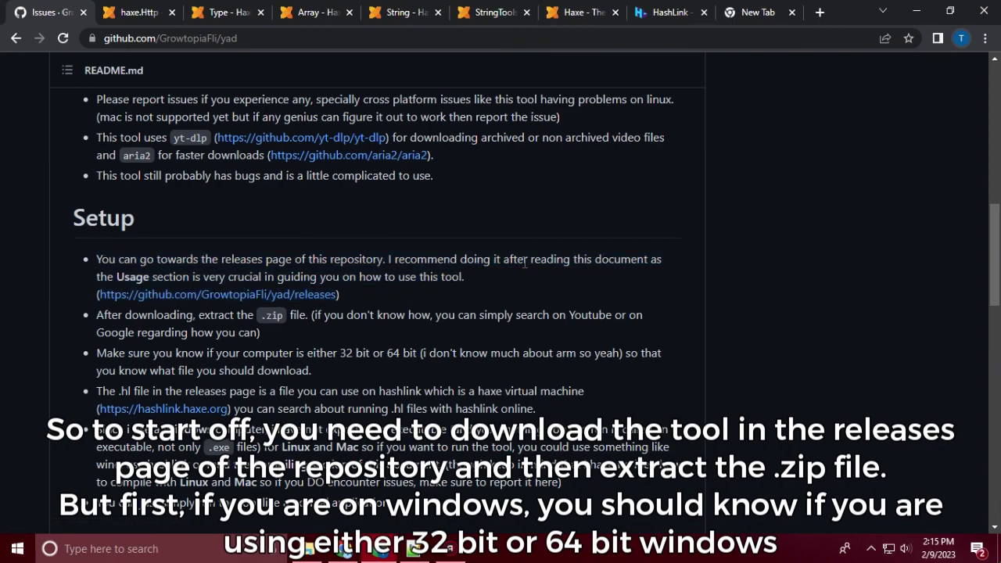
pyautogui.scroll(-1, 133, 313)
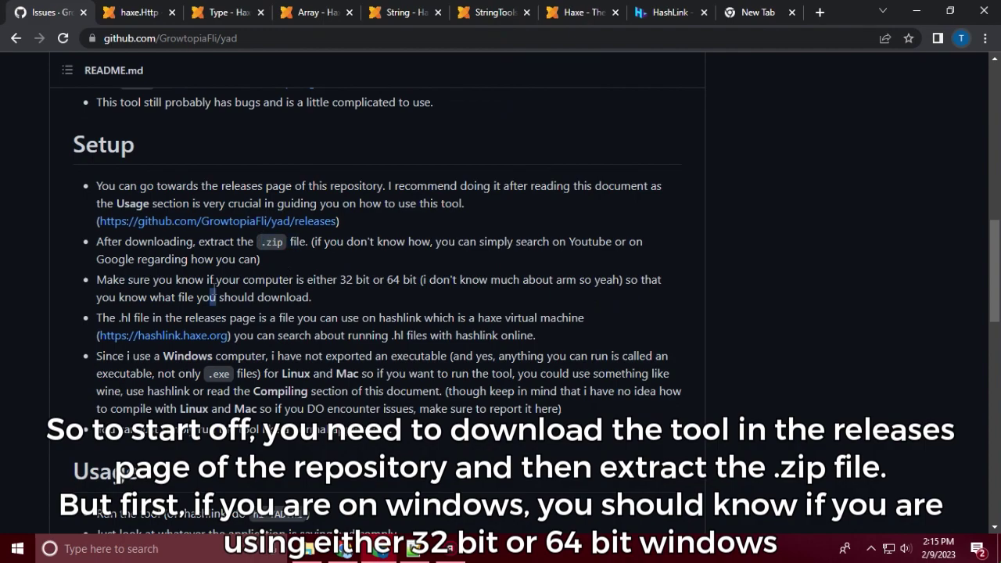
pyautogui.moveTo(173, 279); pyautogui.dragTo(249, 279)
pyautogui.moveTo(338, 279); pyautogui.dragTo(419, 282)
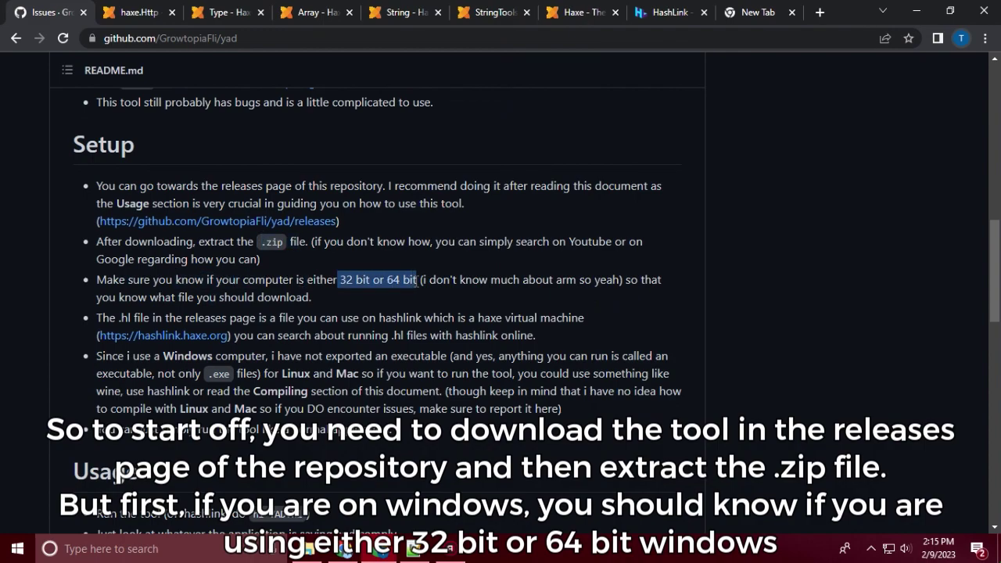
pyautogui.click(419, 288)
pyautogui.press('super+r')
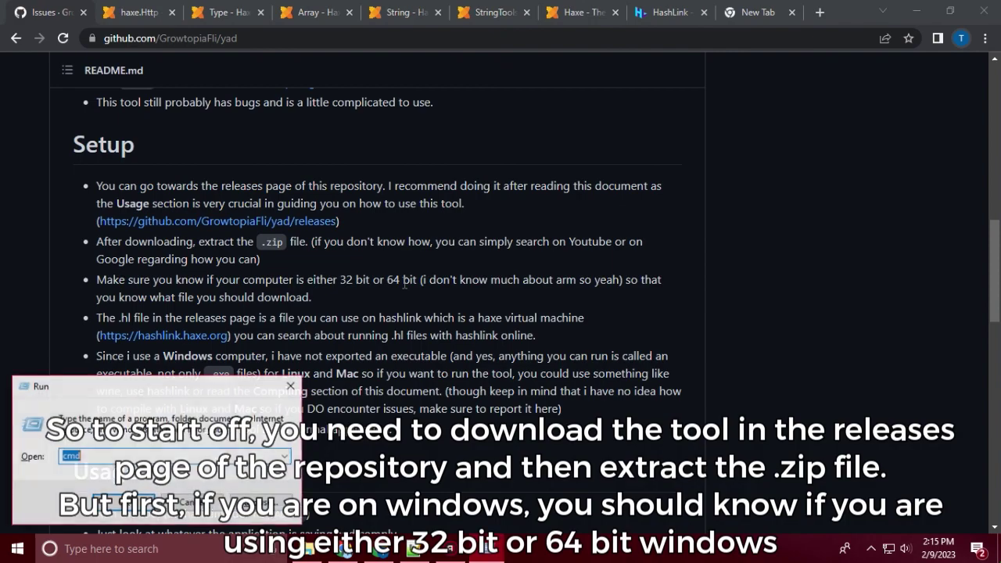
pyautogui.write('winver')
pyautogui.press('Return')
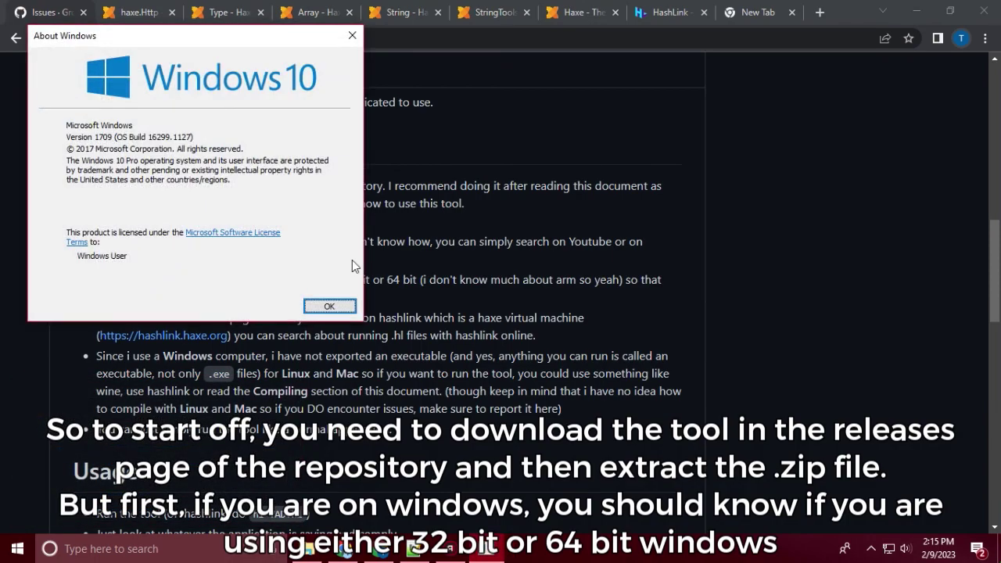
pyautogui.click(330, 309)
pyautogui.click(307, 549)
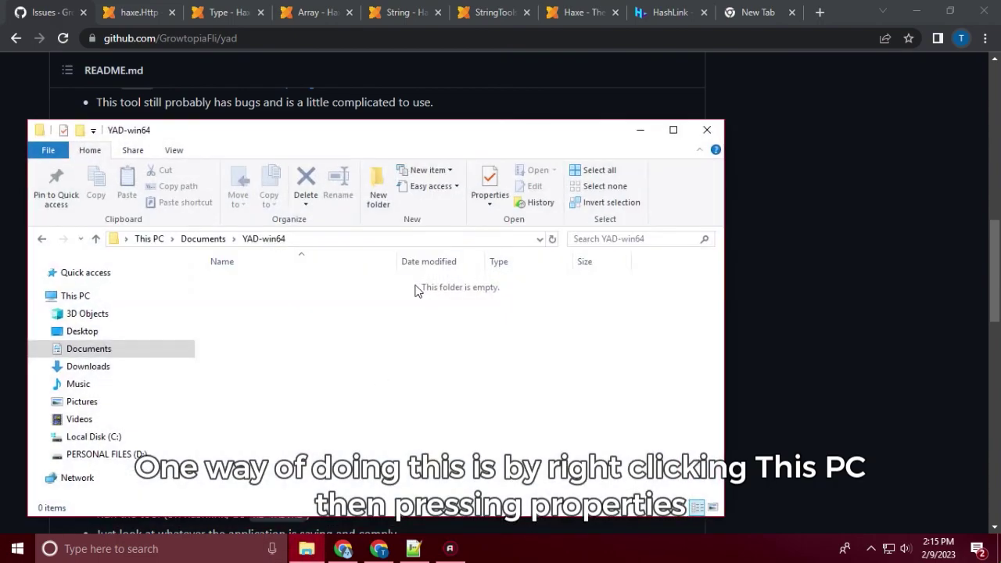
pyautogui.rightClick(142, 301)
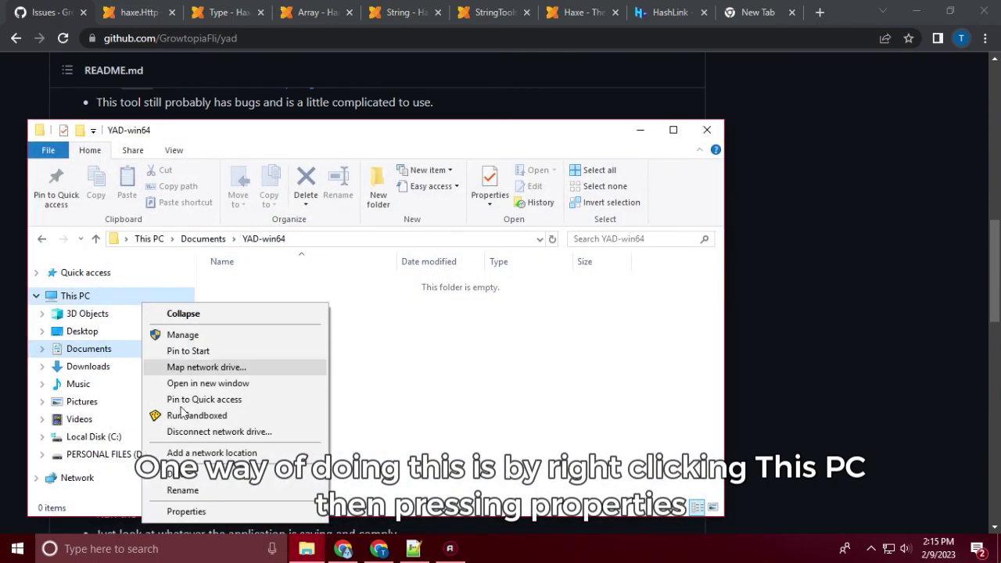
pyautogui.click(217, 516)
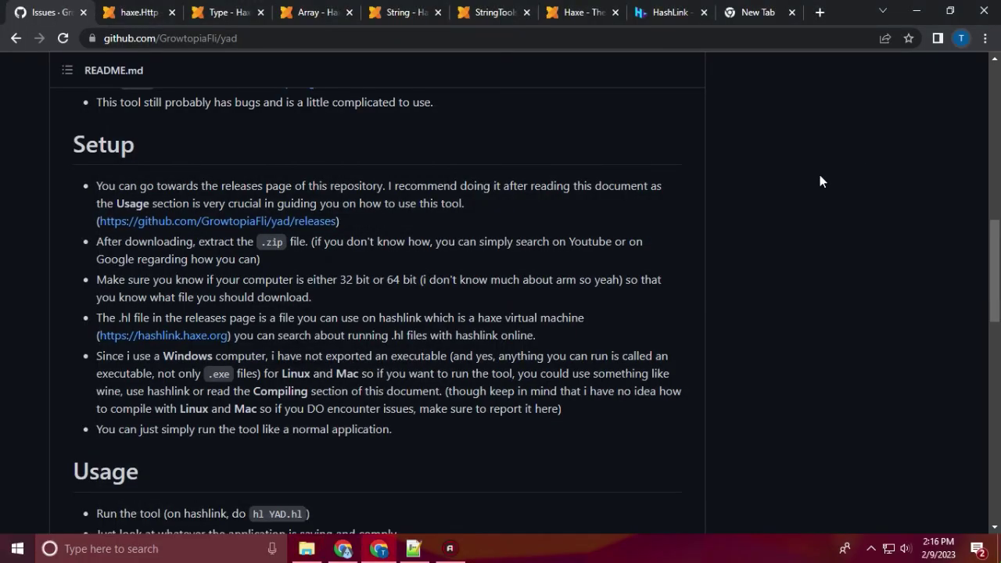
# - Read the README usage notes, highlighting the VIDEO_TITLE and CHANNEL lines
pyautogui.scroll(-1, 350, 295)
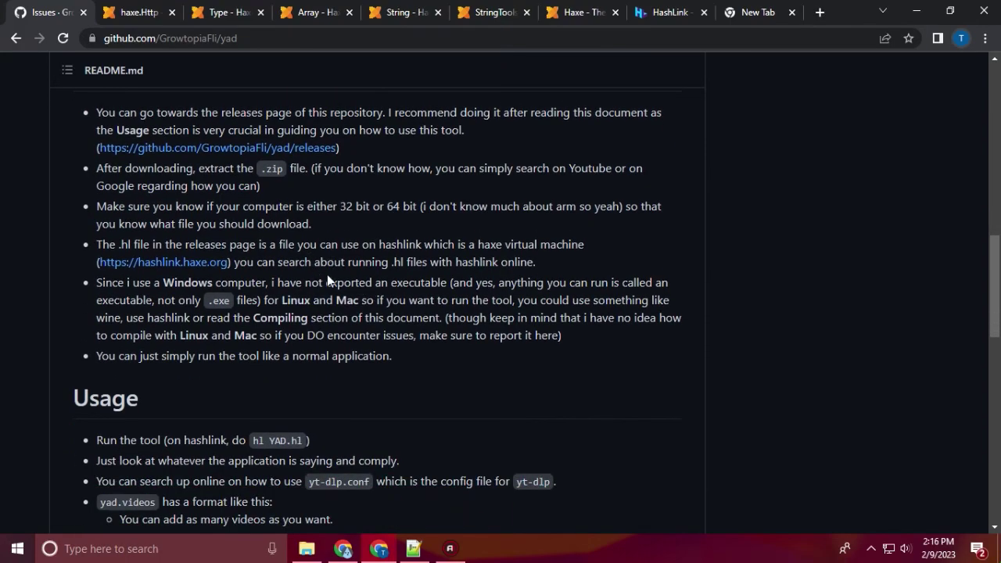
pyautogui.scroll(-6, 329, 258)
pyautogui.scroll(1, 133, 268)
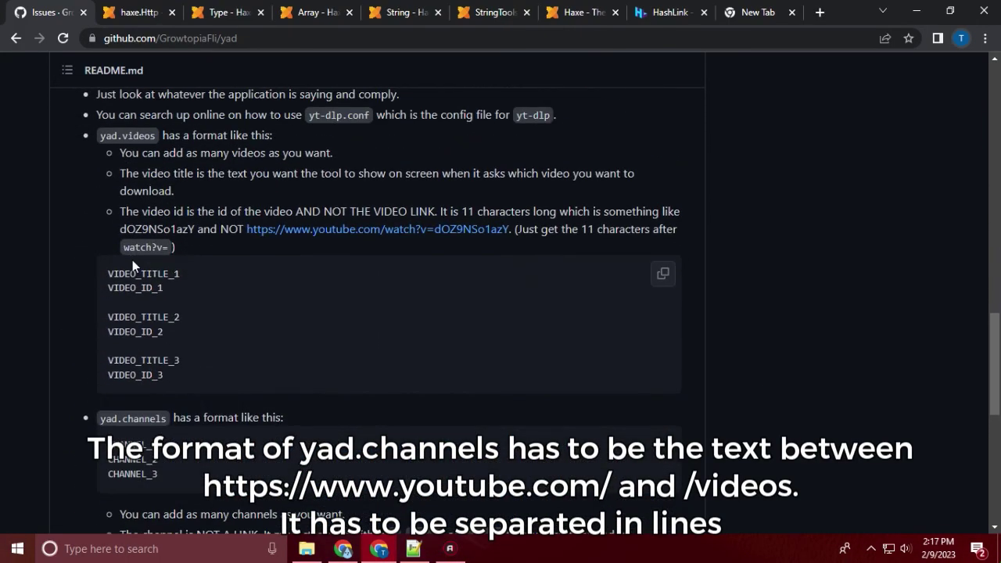
pyautogui.moveTo(96, 279); pyautogui.dragTo(201, 380)
pyautogui.click(201, 380)
pyautogui.scroll(-2, 201, 380)
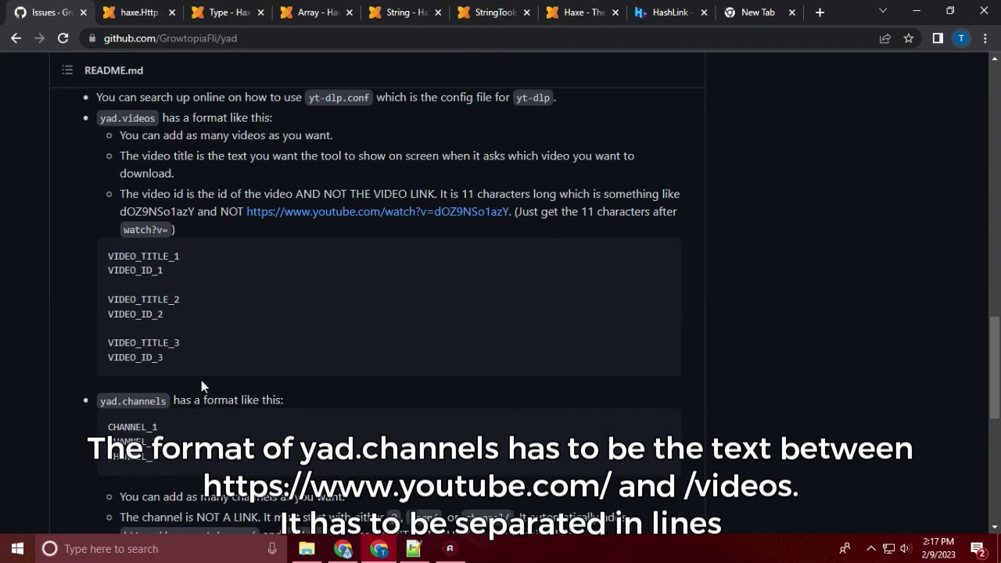
pyautogui.moveTo(102, 298); pyautogui.dragTo(165, 327)
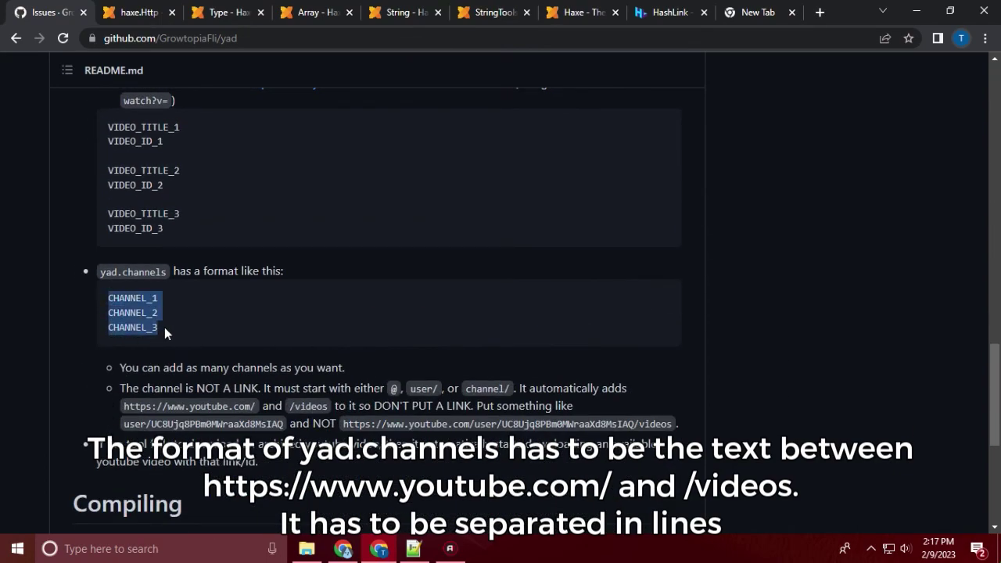
pyautogui.click(164, 327)
# - Select the example channel ID, read through Compiling, then scroll back to the file list
pyautogui.scroll(-1, 164, 327)
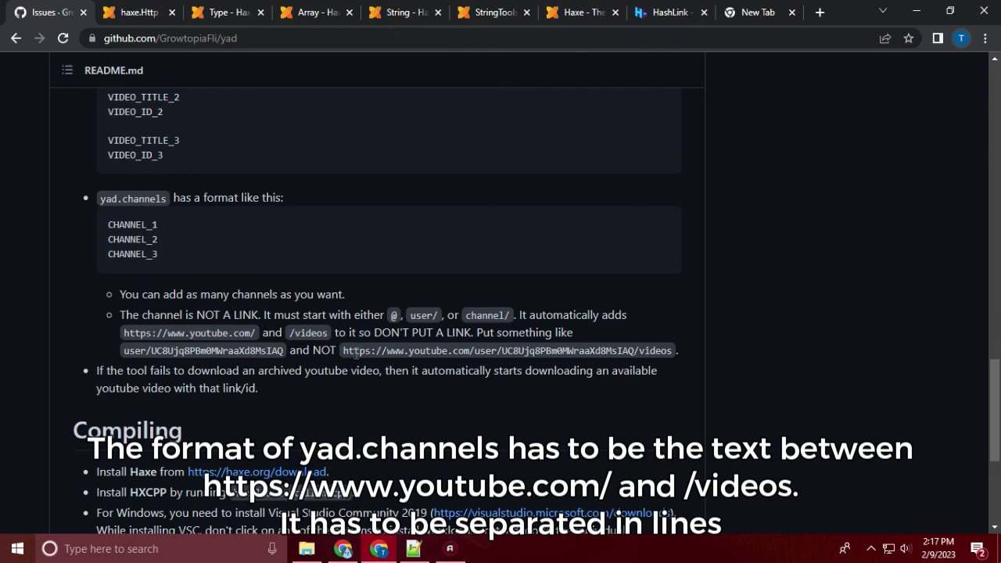
pyautogui.doubleClick(604, 353)
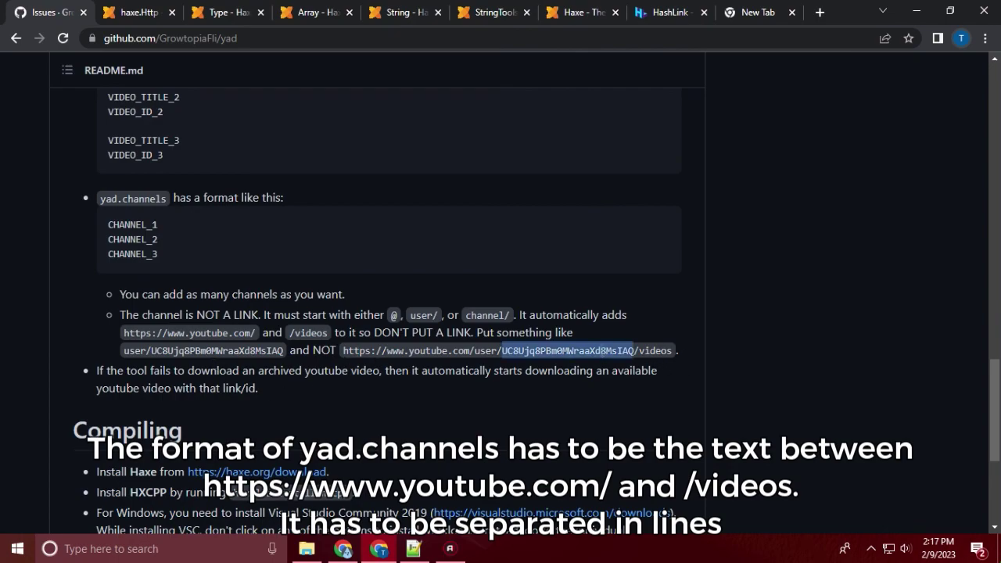
pyautogui.scroll(-3, 487, 356)
pyautogui.scroll(4, 486, 356)
pyautogui.click(265, 258)
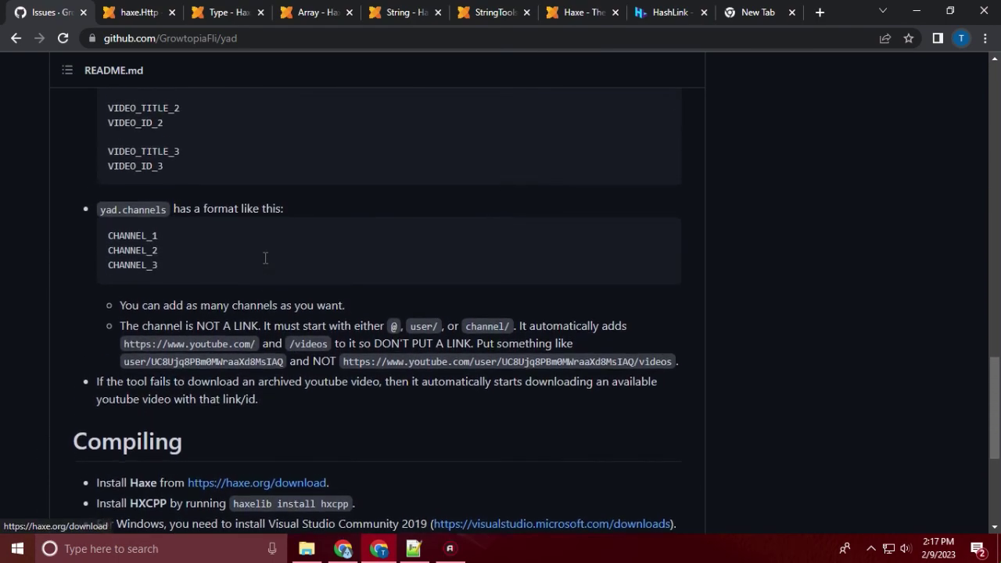
pyautogui.scroll(-3, 266, 258)
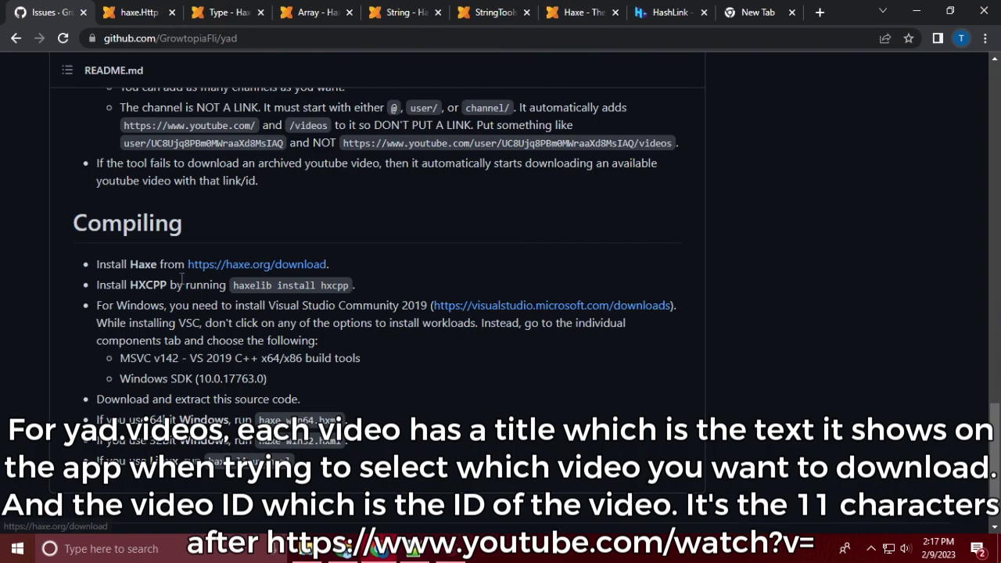
pyautogui.scroll(6, 183, 278)
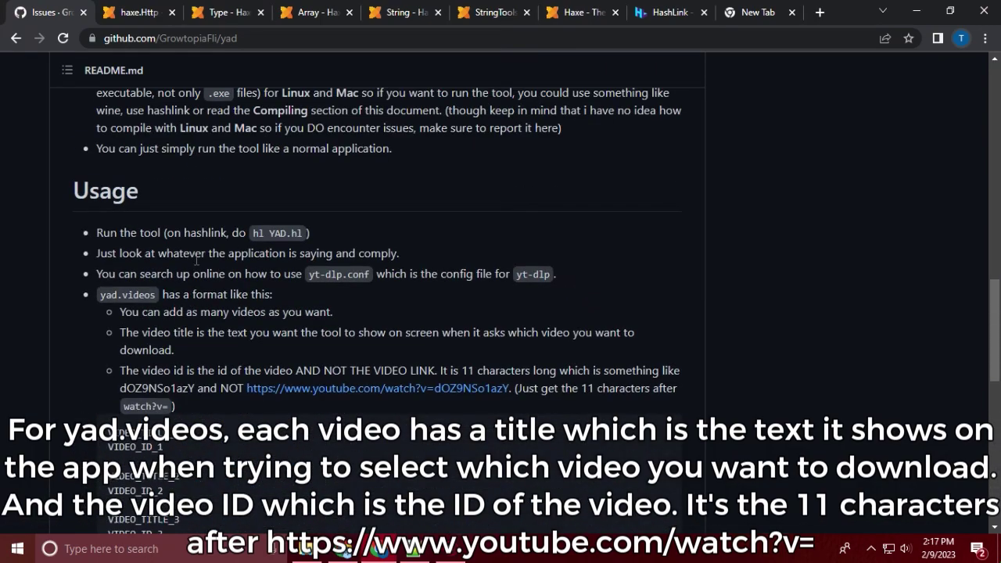
pyautogui.scroll(15, 221, 252)
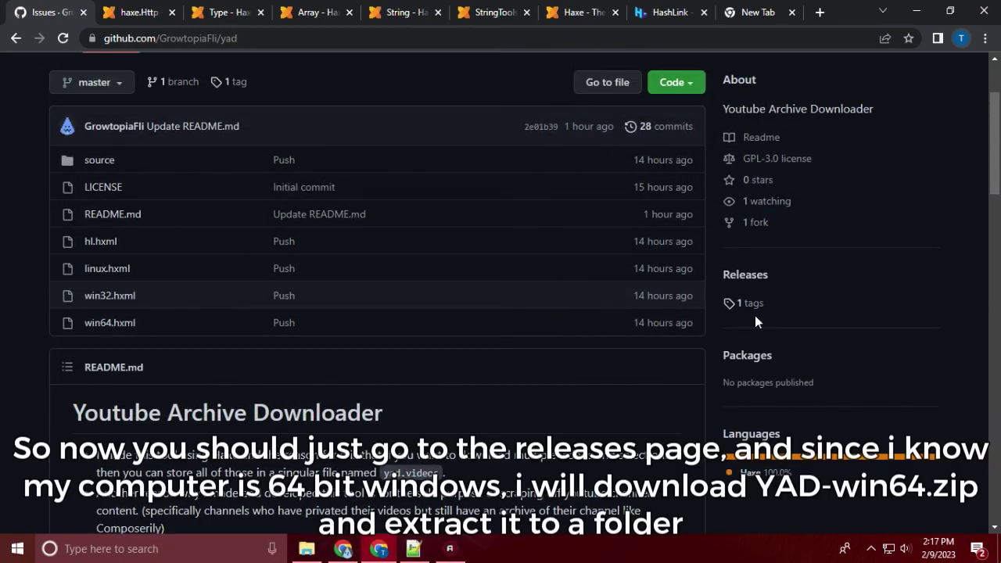
# - Download YAD-win64.zip from the v0.1.0-beta release's Assets
pyautogui.click(753, 305)
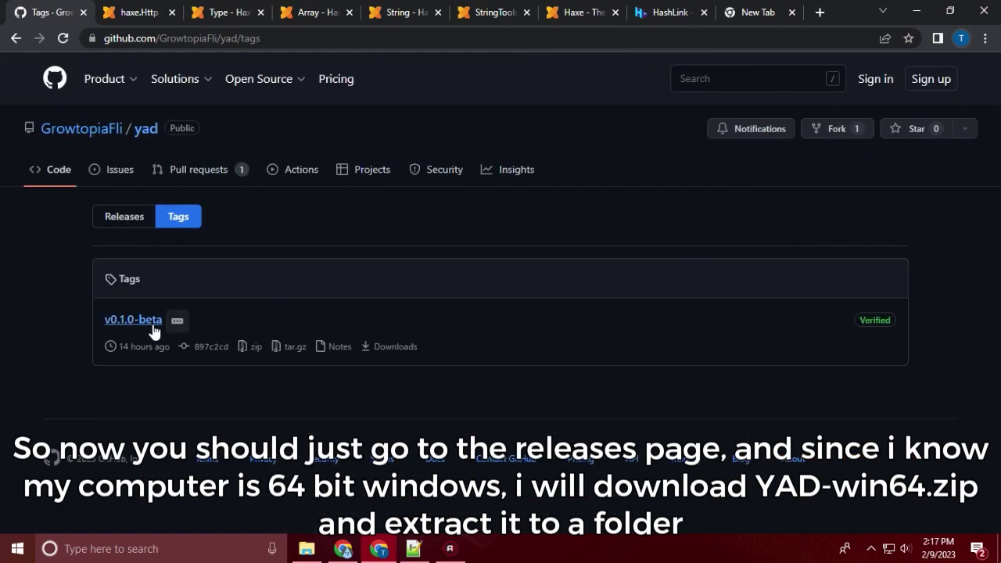
pyautogui.click(149, 325)
pyautogui.scroll(-2, 148, 329)
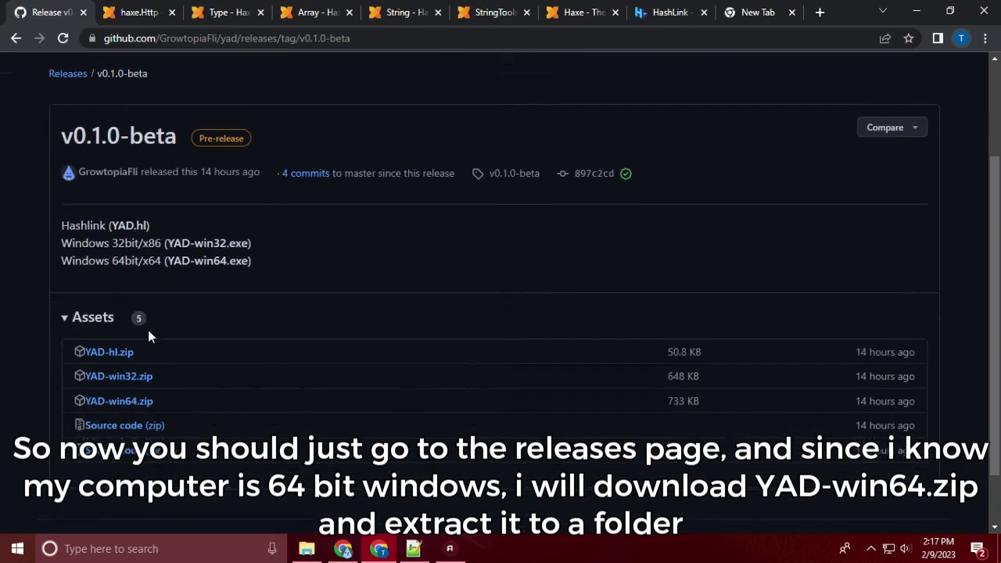
pyautogui.click(122, 399)
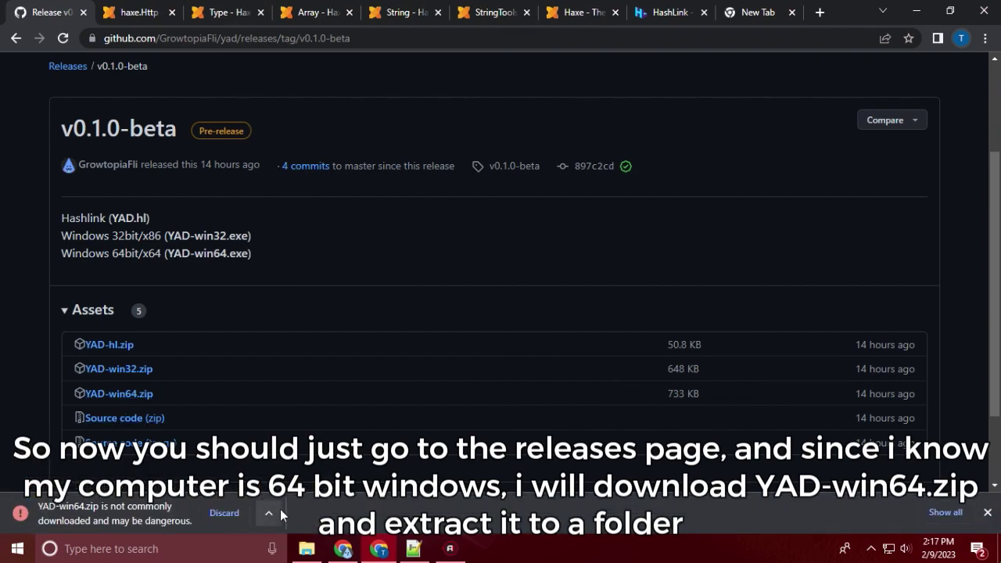
# - Keep the flagged YAD-win64.zip download and open the archive
pyautogui.click(270, 512)
pyautogui.click(297, 463)
pyautogui.click(124, 518)
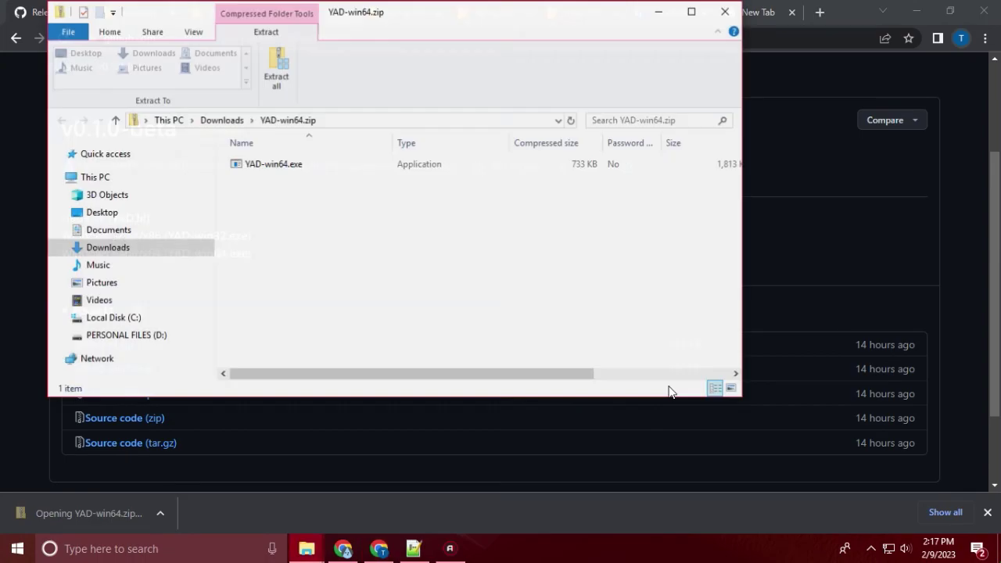
# - Drag YAD-win64.exe from the zip into the empty Documents\YAD-win64 folder
pyautogui.moveTo(669, 349); pyautogui.dragTo(606, 156)
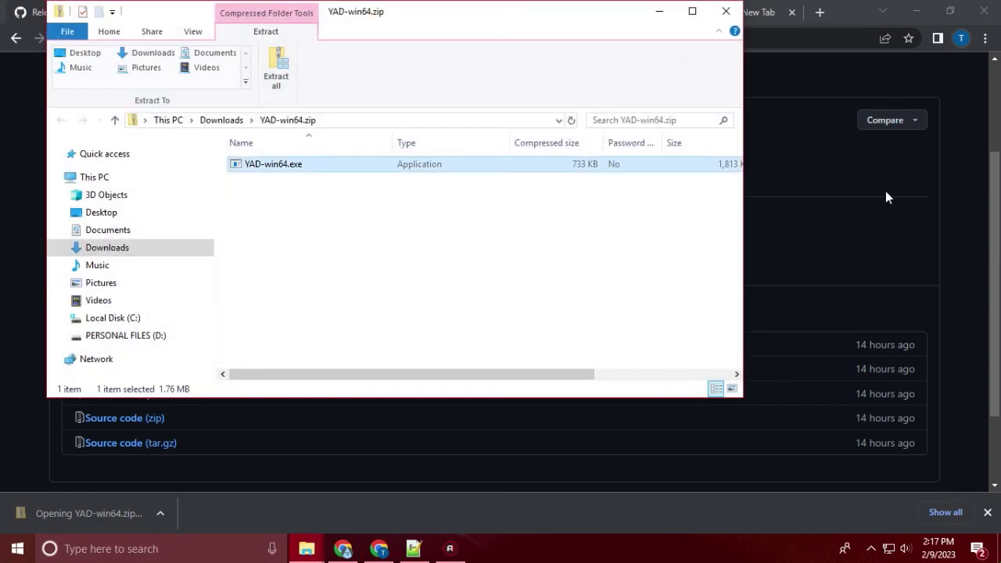
pyautogui.click(307, 549)
pyautogui.click(261, 490)
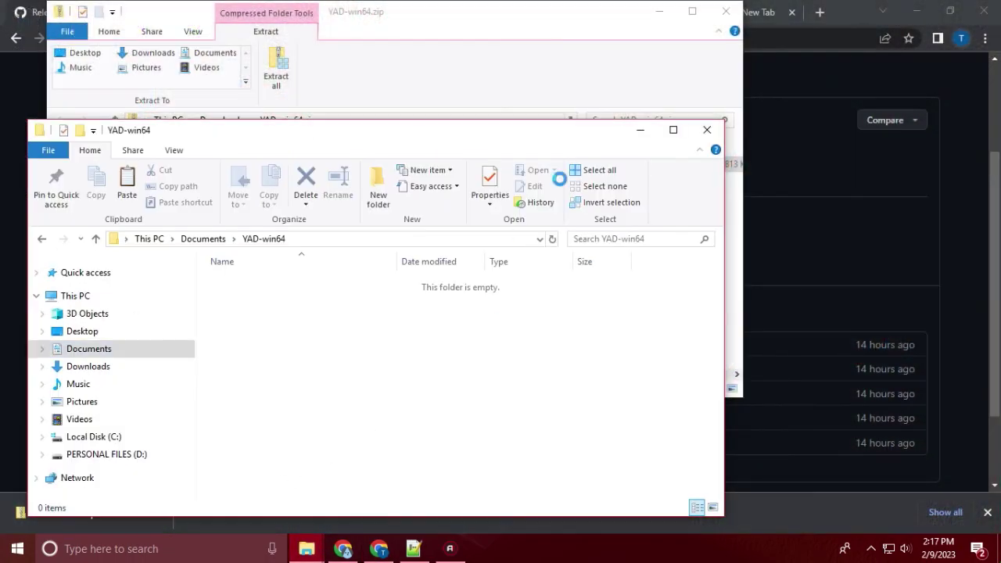
# - Run YAD-win64.exe despite the unverified-program warning, then exit it after the error
pyautogui.click(297, 284)
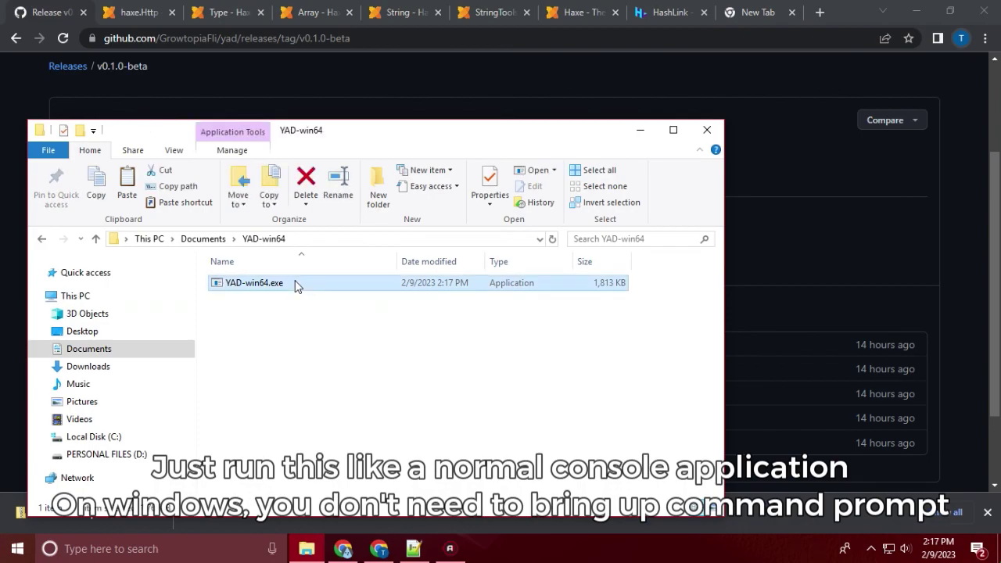
pyautogui.doubleClick(295, 285)
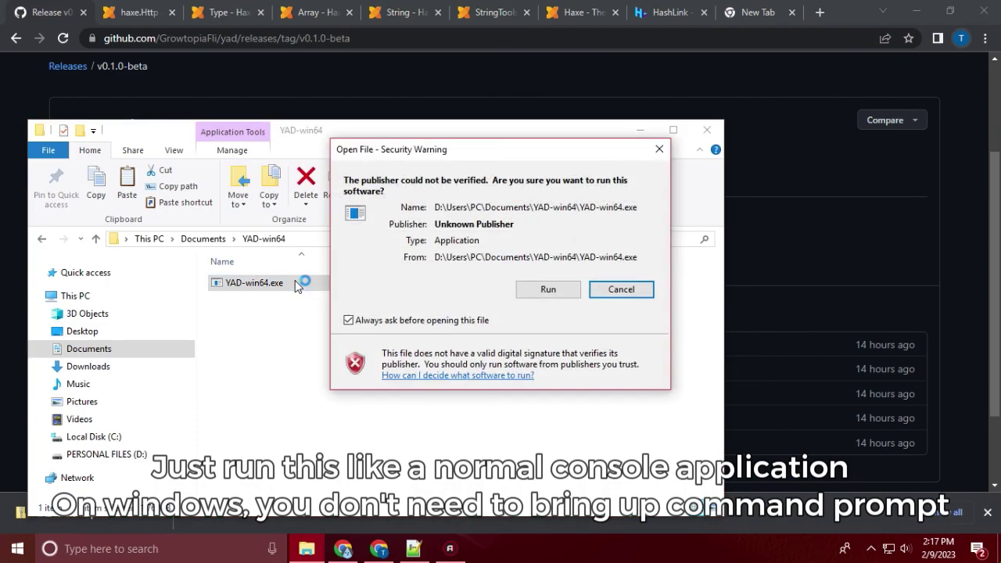
pyautogui.click(547, 289)
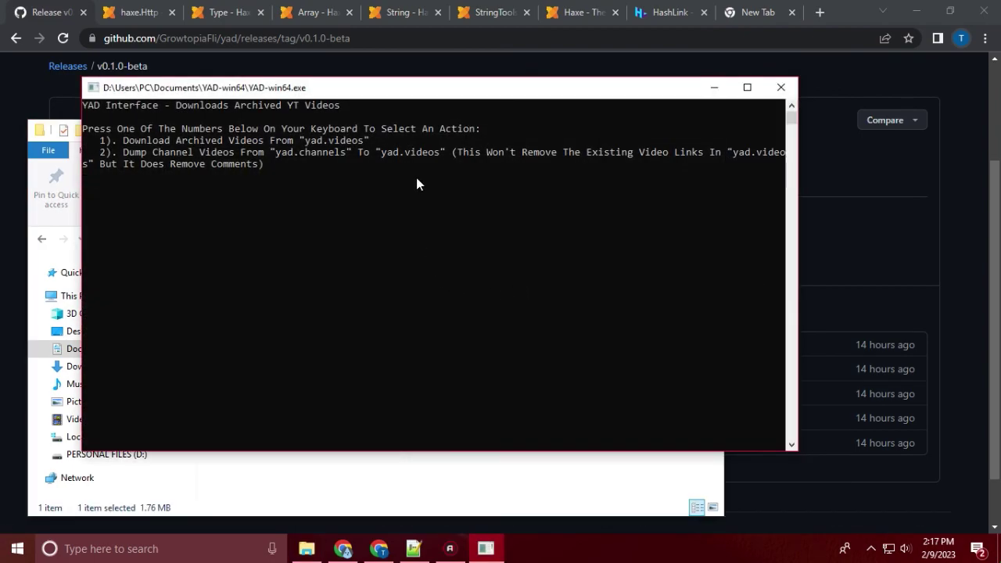
pyautogui.moveTo(465, 90); pyautogui.dragTo(608, 107)
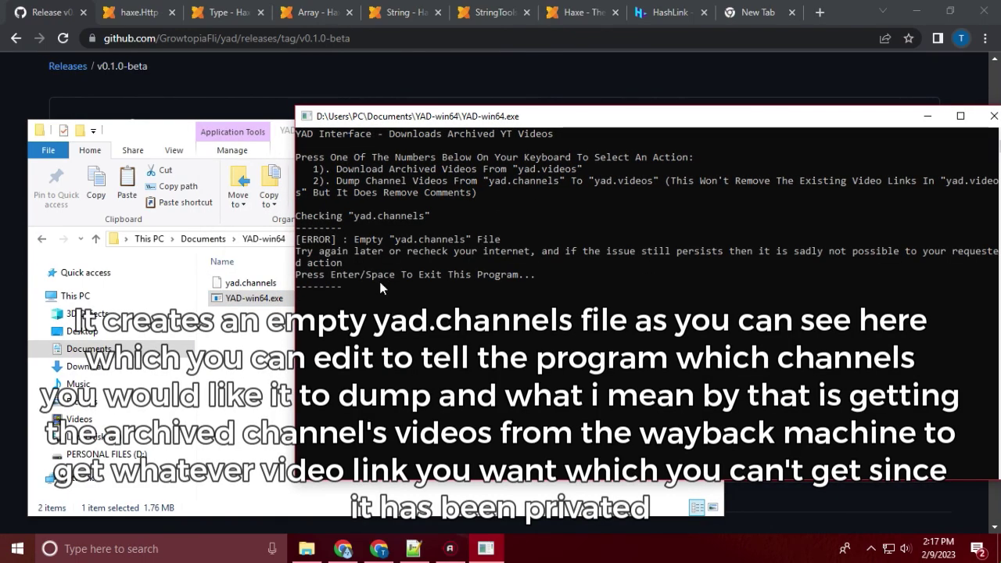
pyautogui.press('Return')
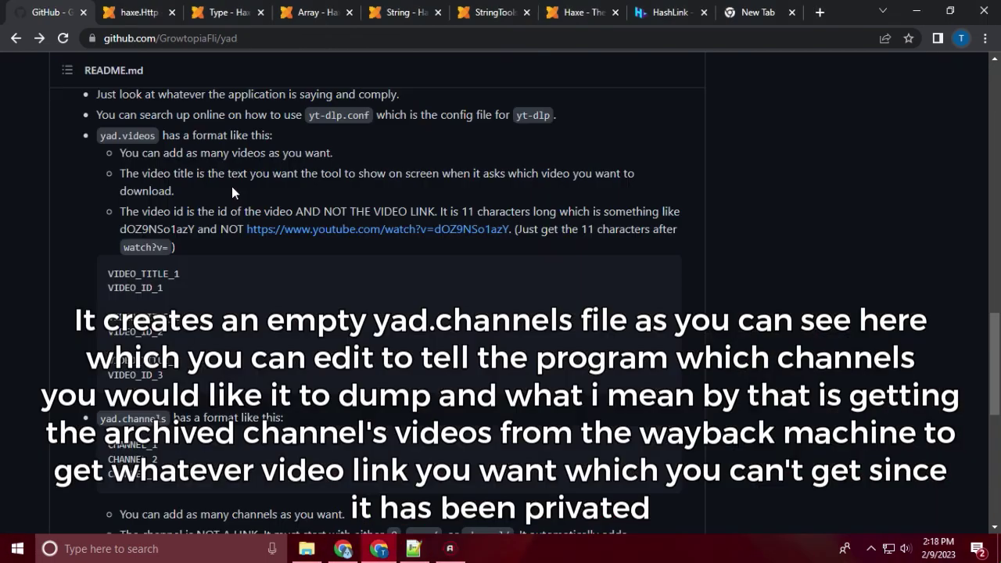
# - Select the README's example channel ID and compare it with the empty yad.channels file
pyautogui.scroll(-5, 233, 180)
pyautogui.scroll(-4, 235, 180)
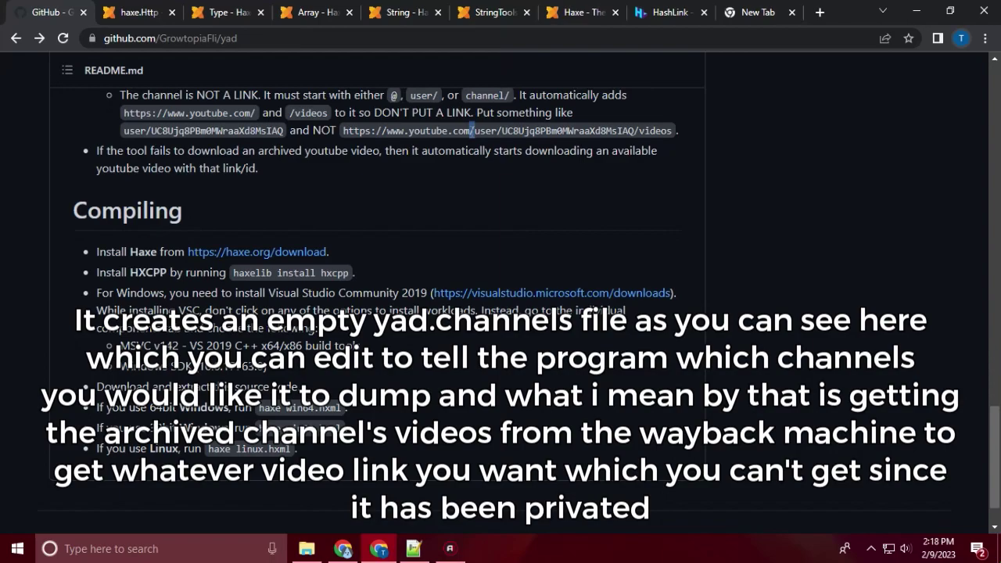
pyautogui.moveTo(469, 131); pyautogui.dragTo(633, 131)
pyautogui.moveTo(475, 131); pyautogui.dragTo(634, 131)
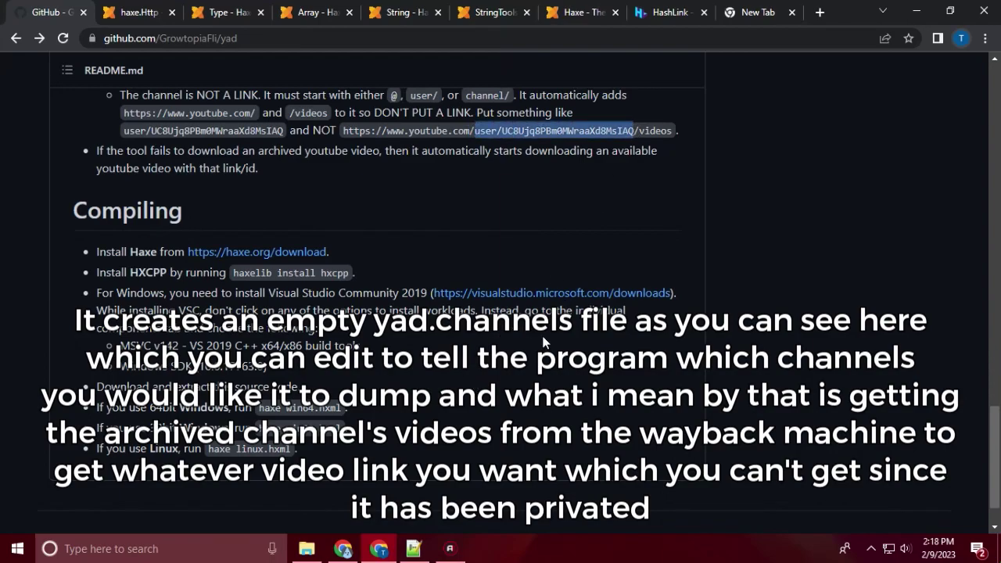
pyautogui.click(407, 549)
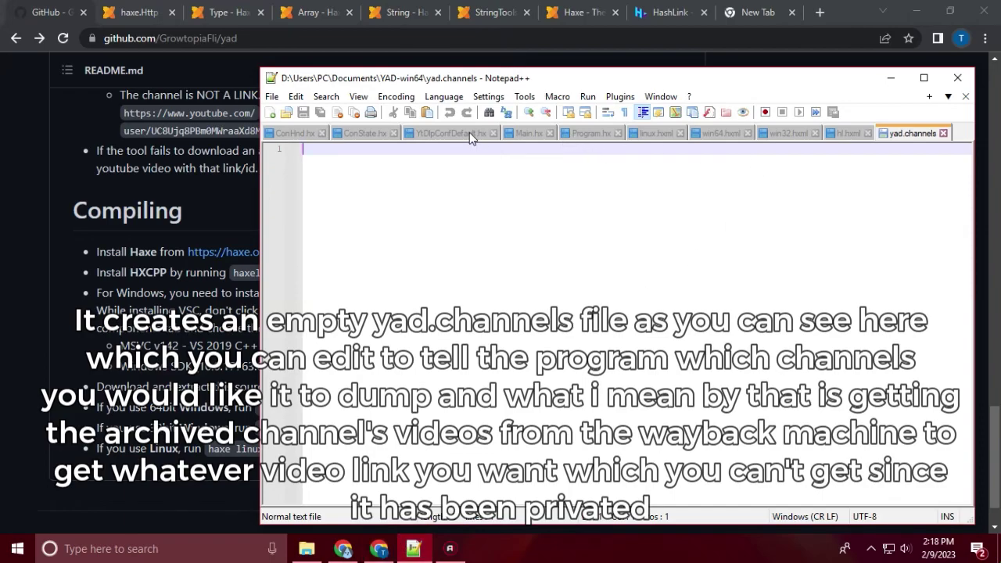
pyautogui.hotkey('alt', 'Tab')
pyautogui.scroll(1, 462, 173)
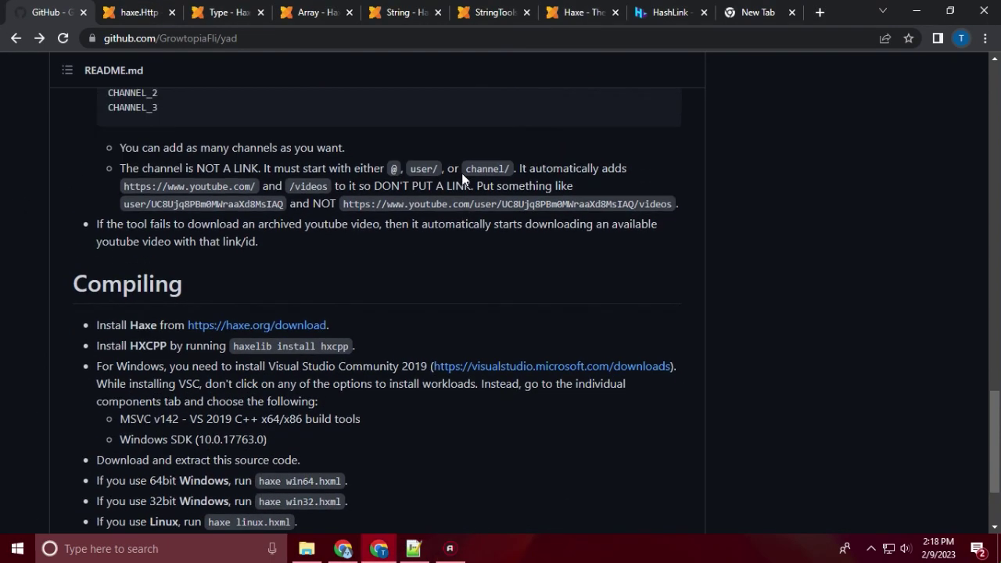
pyautogui.scroll(18, 461, 173)
pyautogui.scroll(-4, 678, 239)
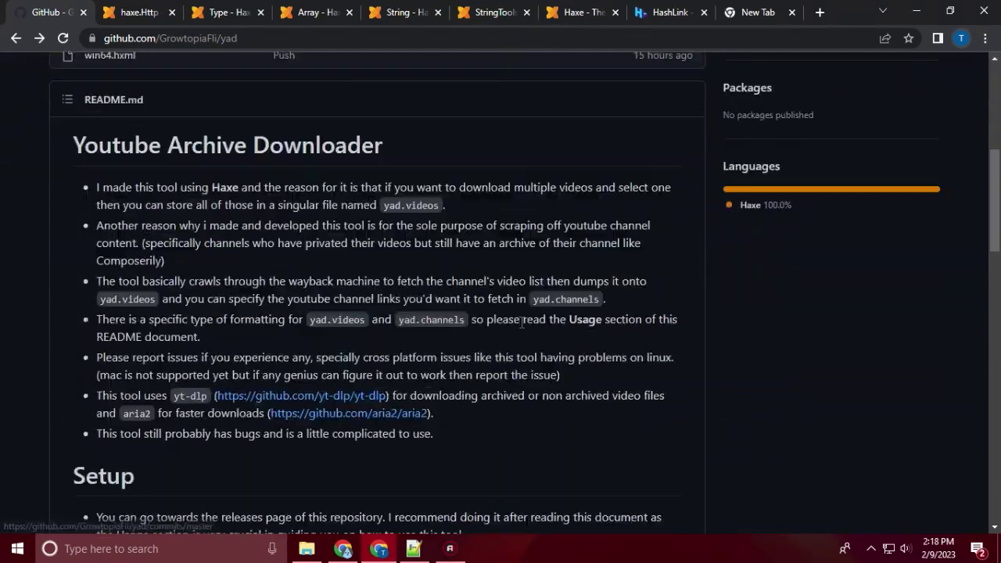
pyautogui.scroll(-15, 522, 323)
pyautogui.hotkey('alt', 'Tab')
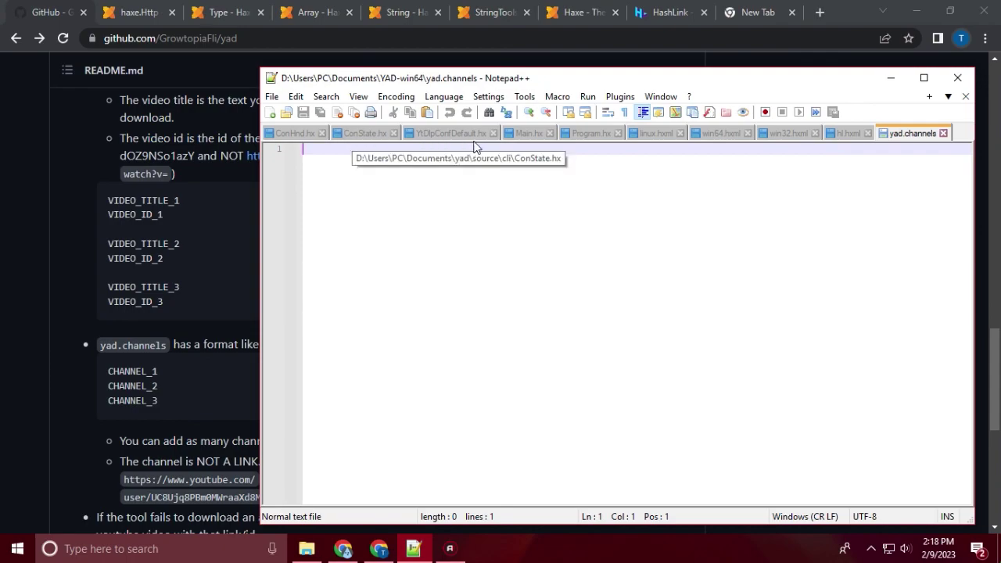
# - Navigate to the yad\bin folder and open its yad.channels in Notepad++
pyautogui.click(309, 551)
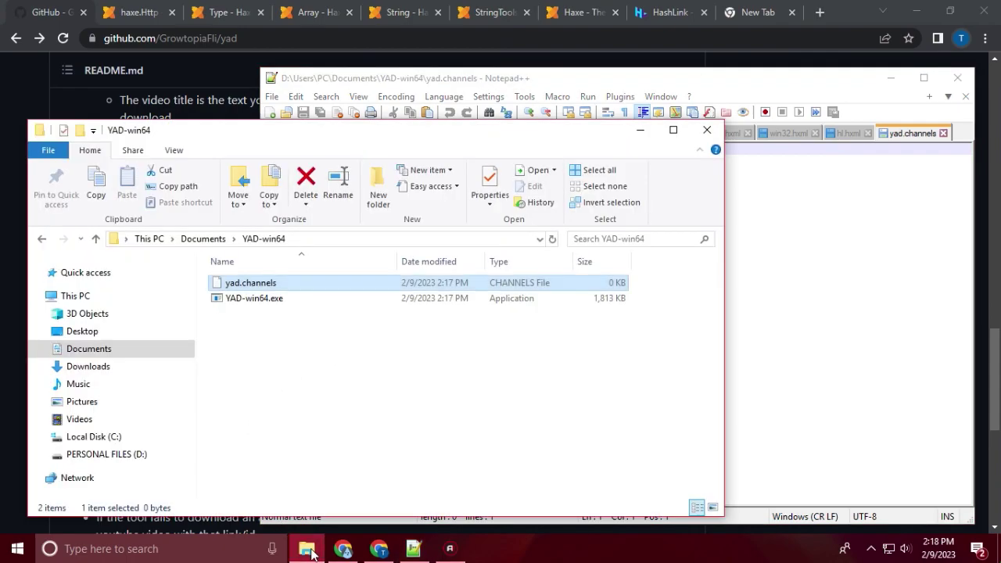
pyautogui.click(344, 238)
pyautogui.press('End')
pyautogui.hotkey('ctrl', 'shift', 'Left')
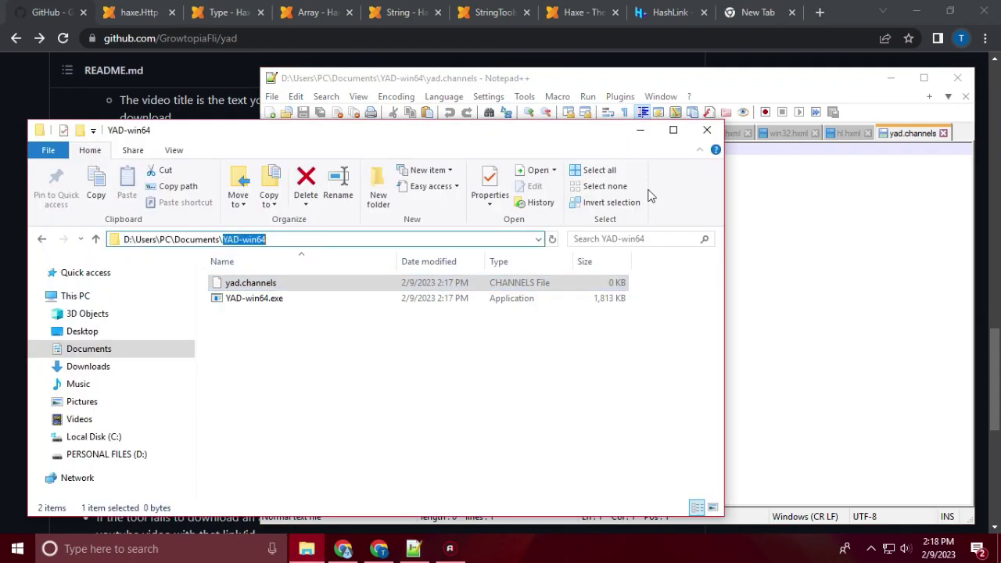
pyautogui.write('yad\\bin')
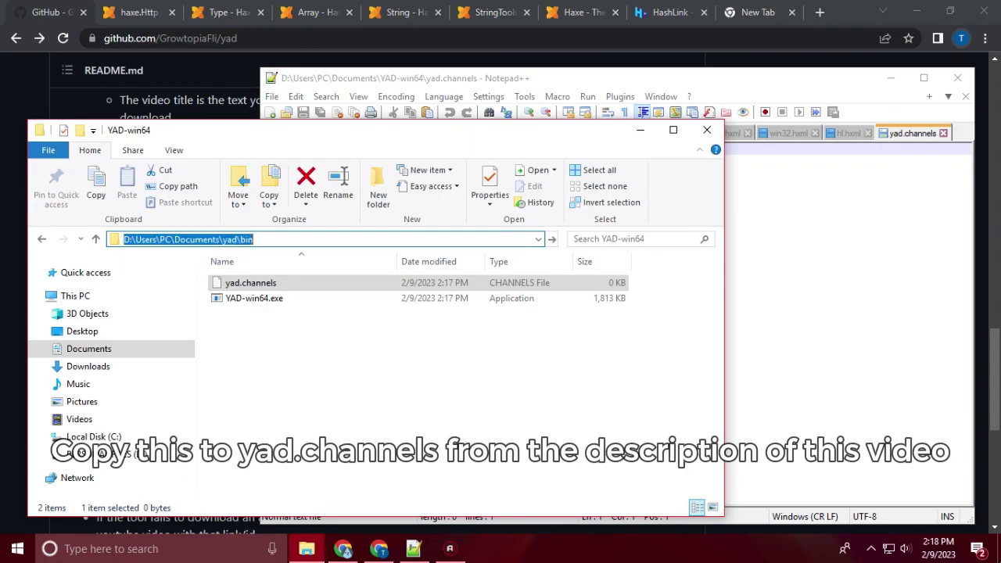
pyautogui.press('Return')
pyautogui.moveTo(319, 298); pyautogui.dragTo(805, 286)
# - Take all three channel entries and choose option 2 to dump channel videos into yad.videos
pyautogui.click(485, 187)
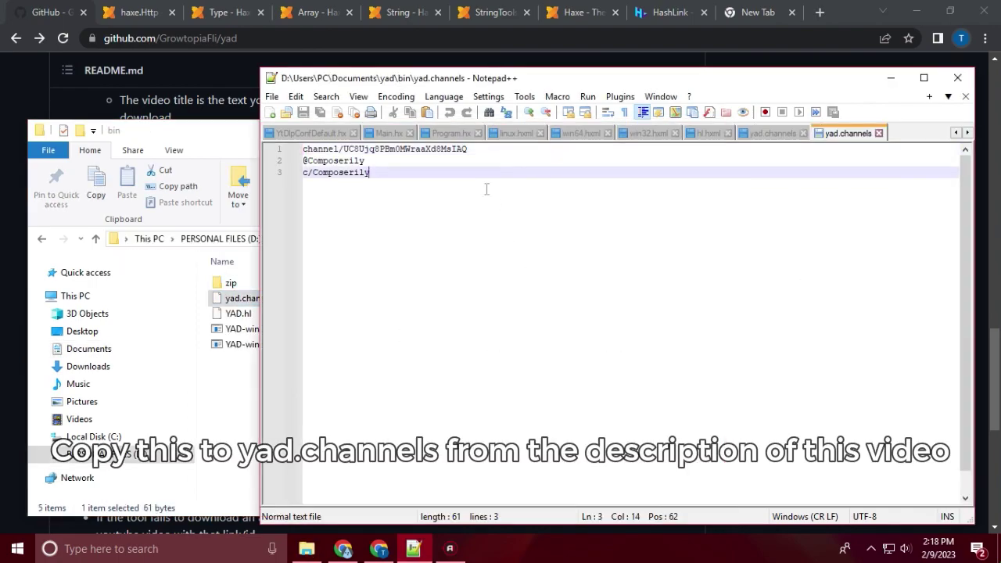
pyautogui.hotkey('ctrl', 'a')
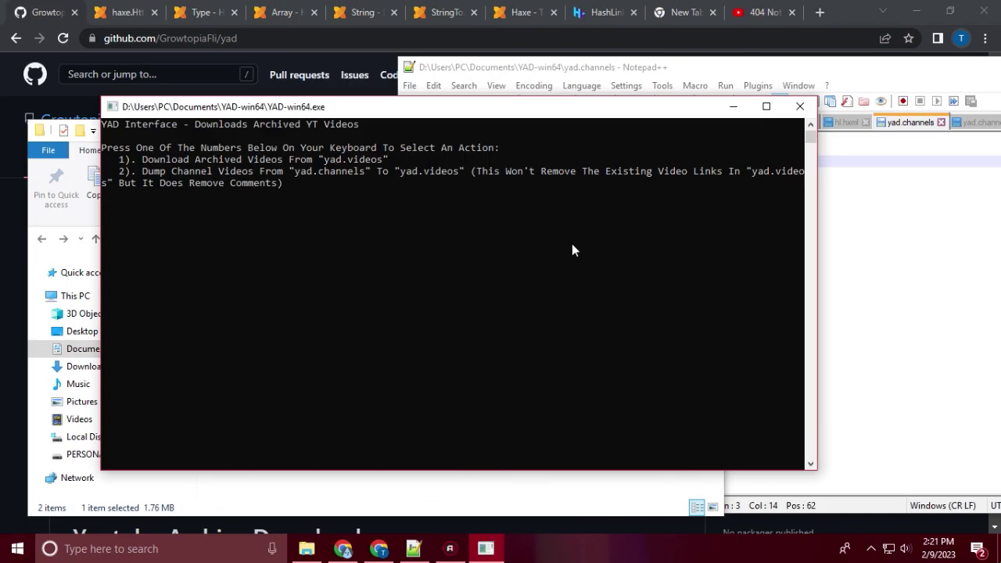
pyautogui.press('2')
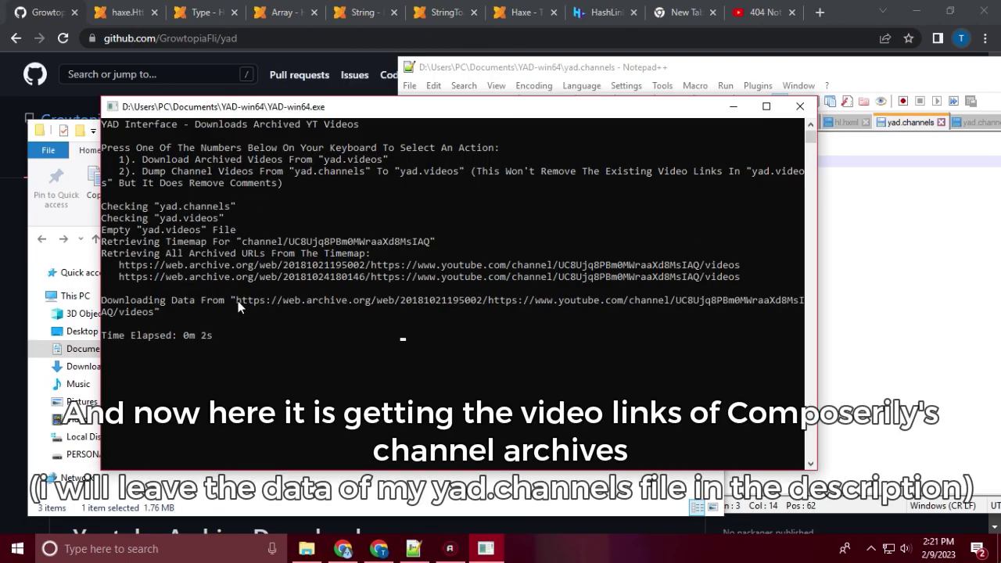
pyautogui.moveTo(236, 301); pyautogui.dragTo(154, 315)
# - Copy the archived channel URL and load that Wayback Machine page in a new tab
pyautogui.press('Return')
pyautogui.click(820, 12)
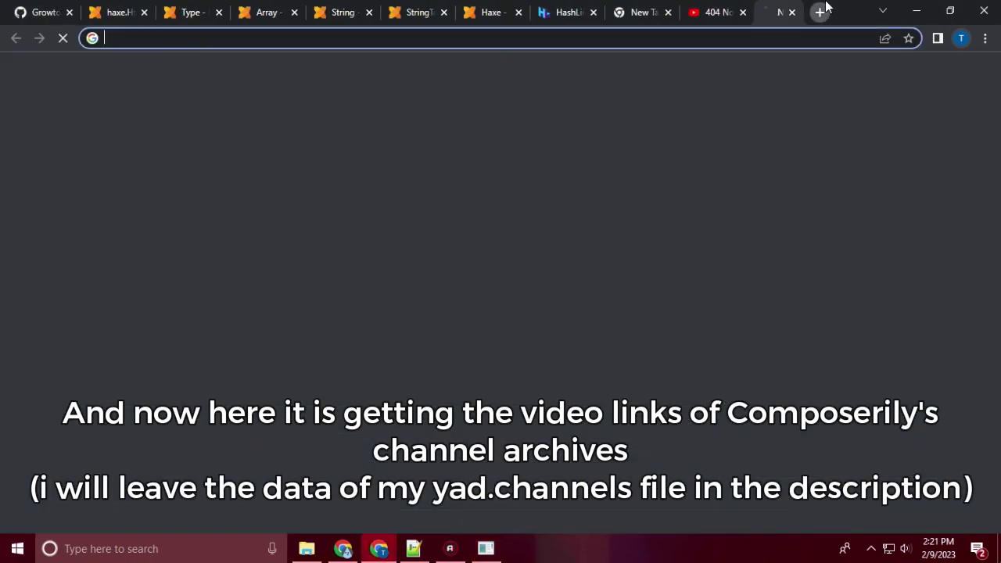
pyautogui.hotkey('ctrl', 'v')
pyautogui.press('Return')
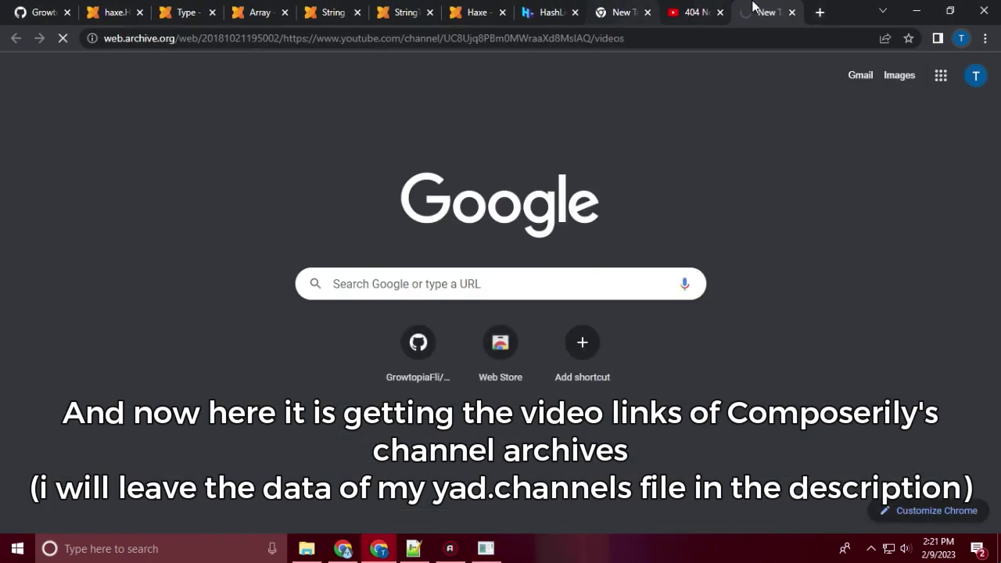
pyautogui.click(751, 12)
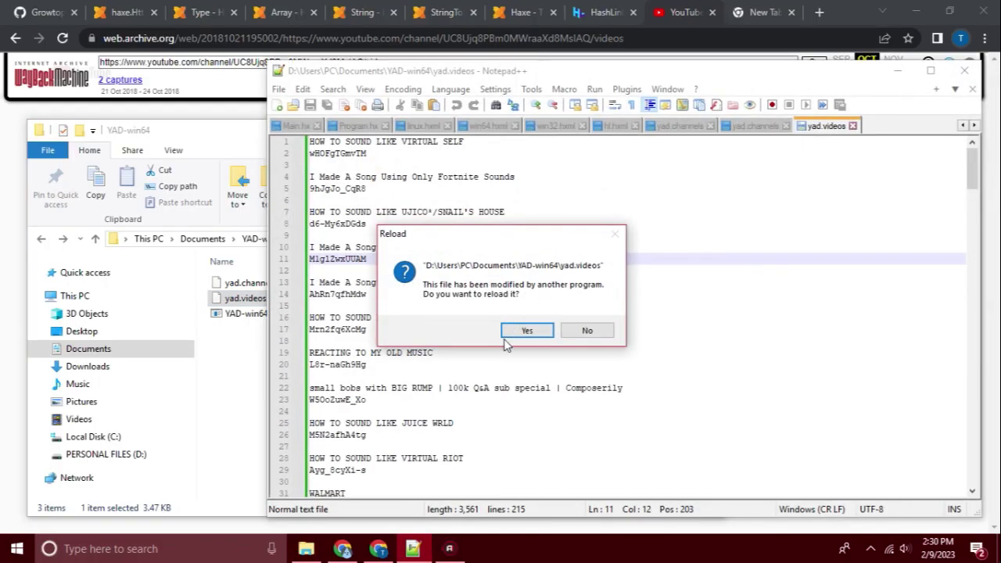
# - Reload yad.videos and paste three title-and-ID entries above HOW TO SOUND LIKE VIRTUAL SELF
pyautogui.click(510, 332)
pyautogui.tripleClick(335, 142)
pyautogui.press('Home')
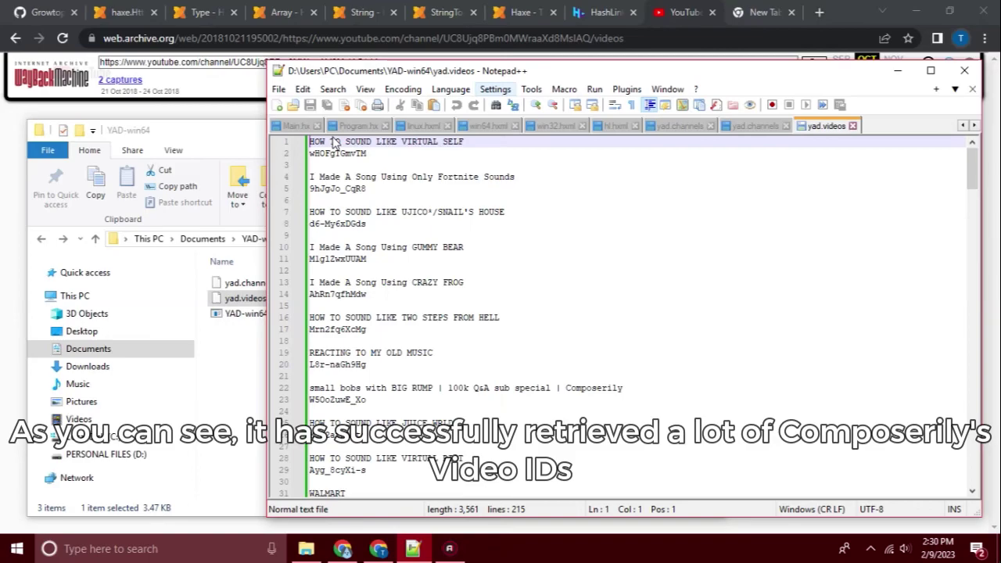
pyautogui.press('Return')
pyautogui.press('Return')
pyautogui.press('Up')
pyautogui.press('Up')
pyautogui.write('HOW TO SOUND LIKE CAMELLIA BJ9z3P2MGR8  How EVERY NCS Track Is Made Vzyusi5npJU  How EVERY Glitch Hop Track Is Made OquYERUJcMA')
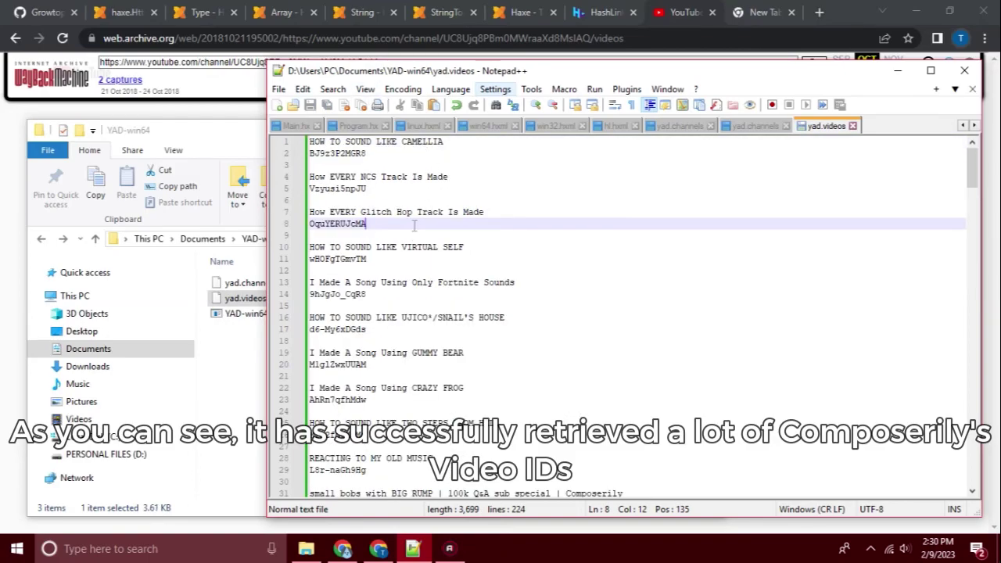
pyautogui.hotkey('ctrl', 'shift', 'Home')
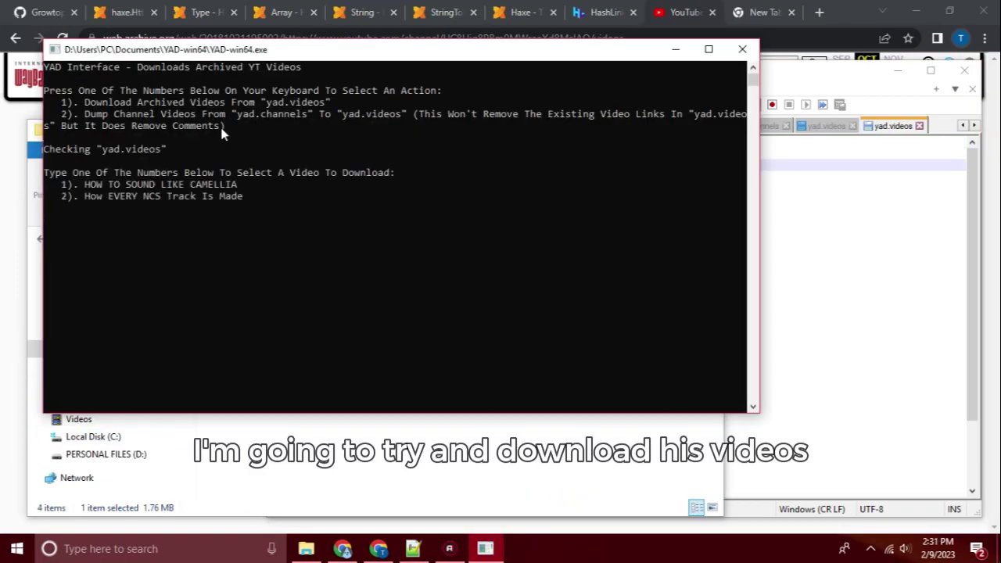
# - Request video 72 in the YAD console, which fails because yt-dlp.exe is missing
pyautogui.moveTo(235, 51); pyautogui.dragTo(491, 115)
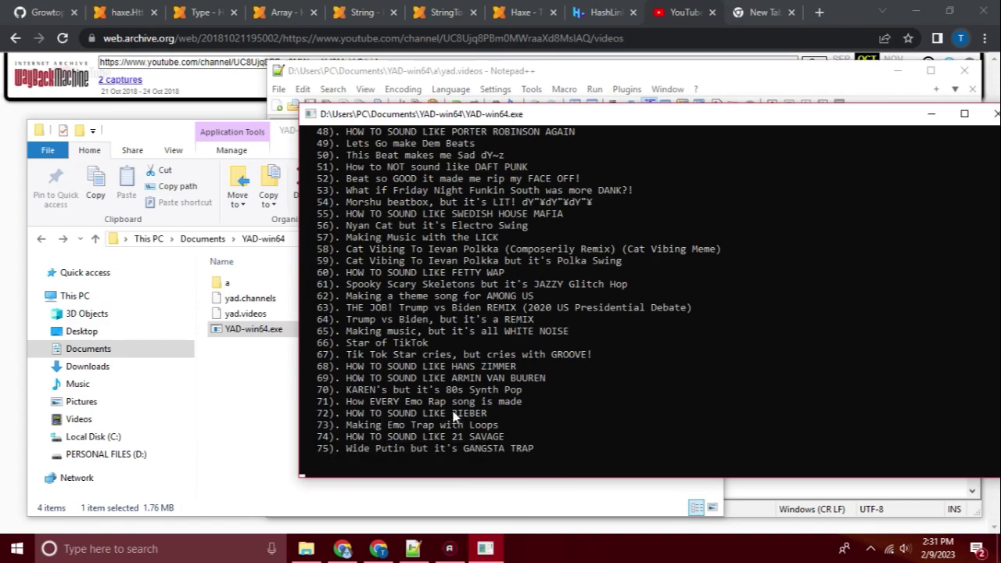
pyautogui.write('72')
pyautogui.press('Return')
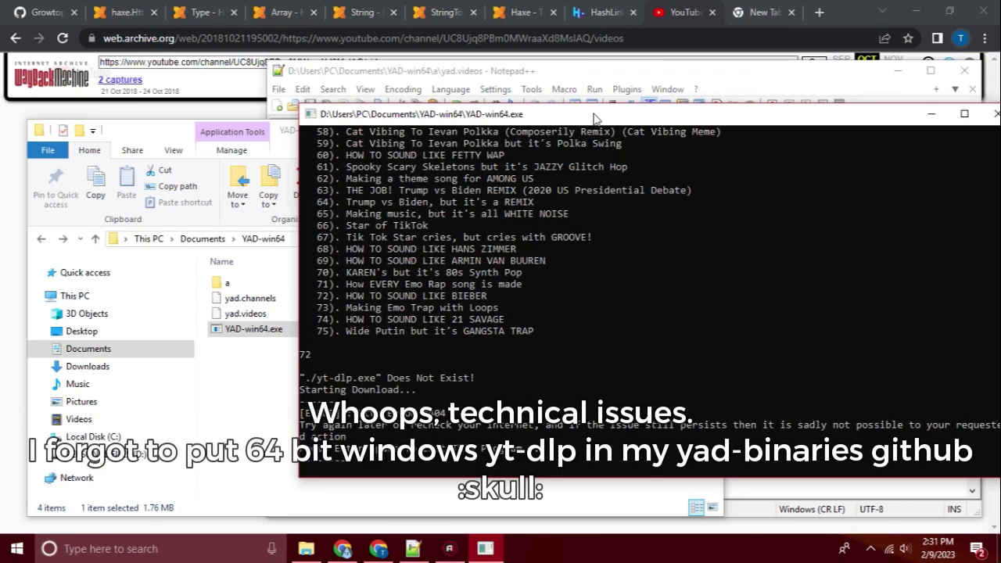
pyautogui.moveTo(594, 117); pyautogui.dragTo(425, 95)
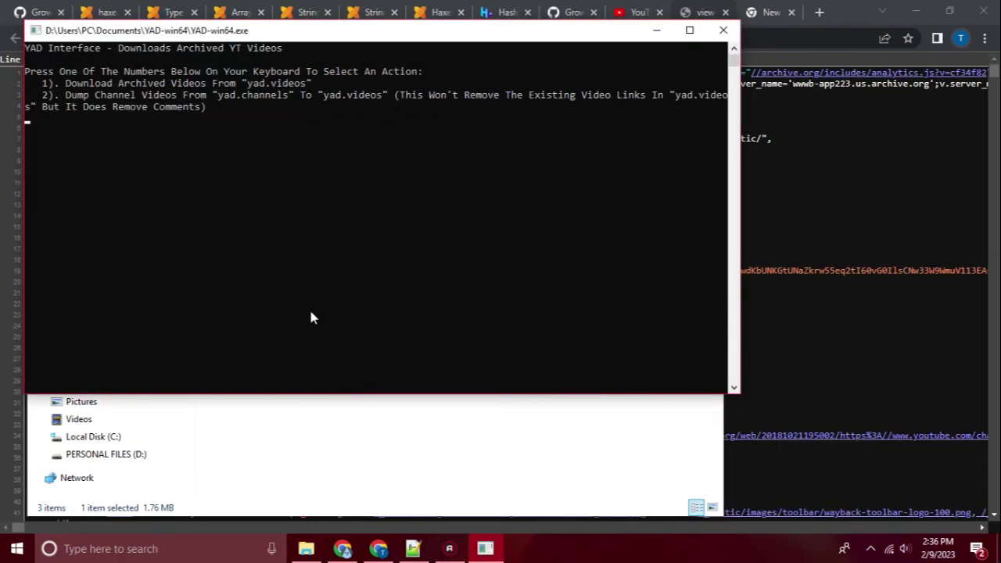
# - Submit video 72 again and pick format 1, 1280x720 mp4, once yt-dlp and aria2c download
pyautogui.write('1')
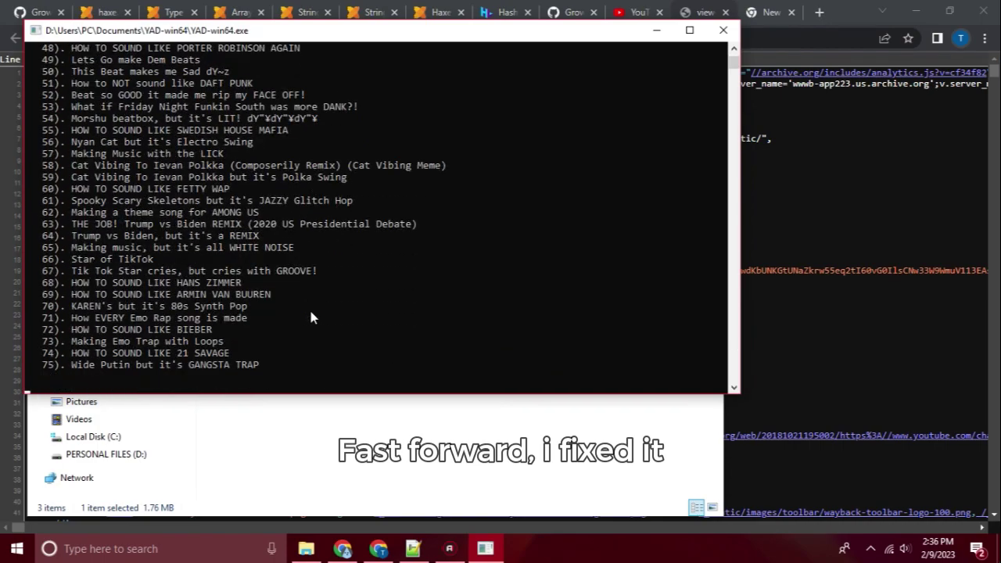
pyautogui.write('72')
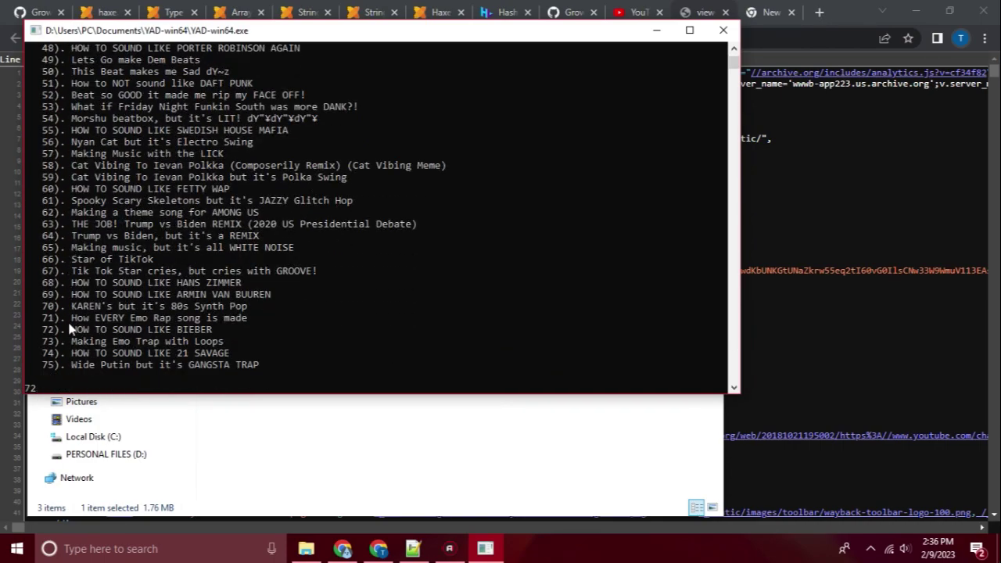
pyautogui.press('Return')
pyautogui.moveTo(377, 38); pyautogui.dragTo(532, 73)
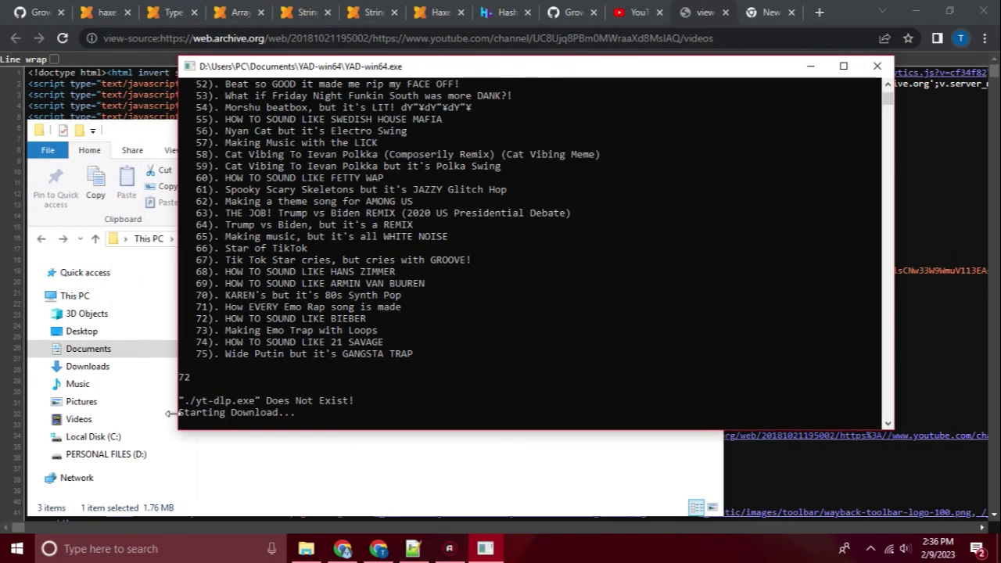
pyautogui.click(333, 470)
pyautogui.click(624, 304)
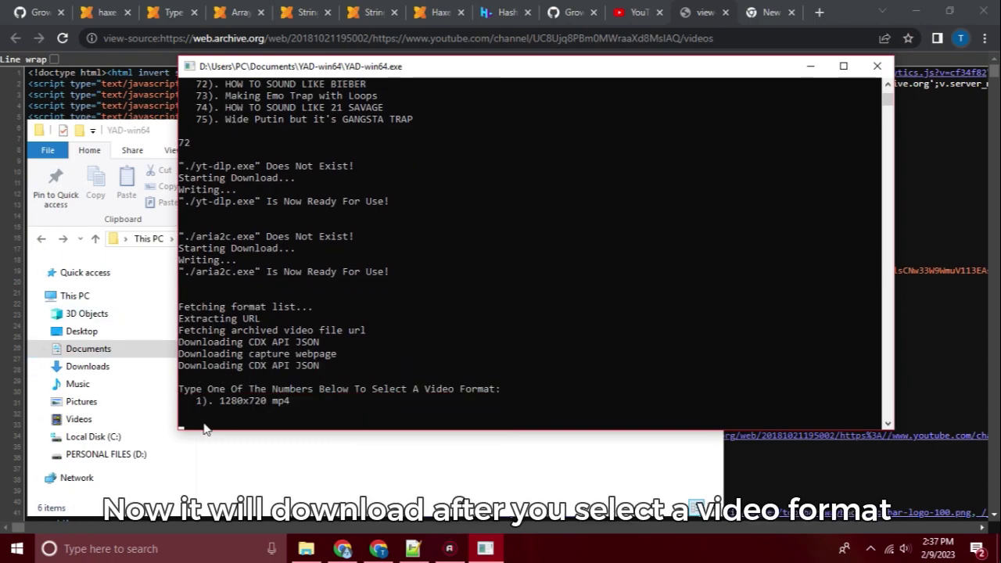
pyautogui.write('1')
pyautogui.press('Return')
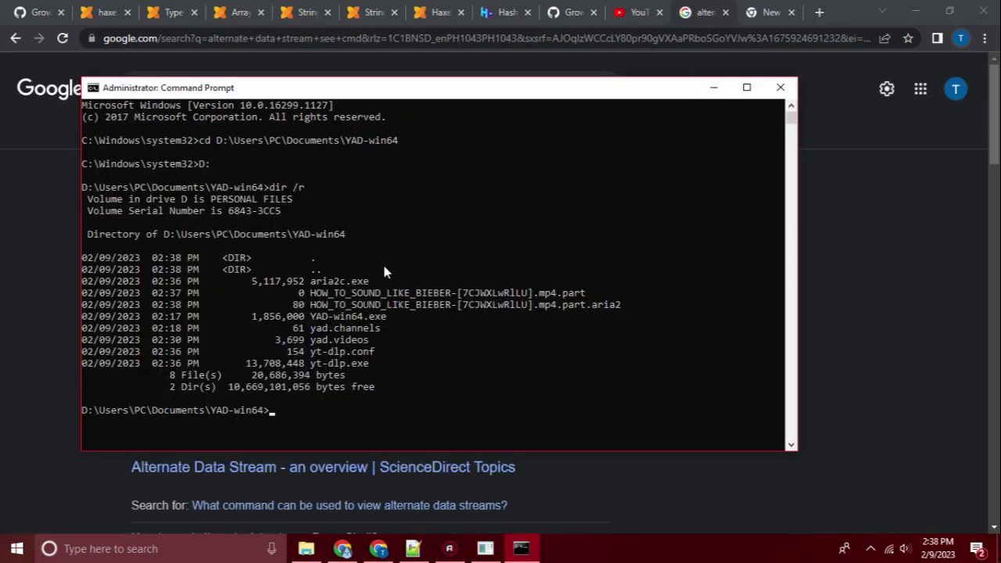
# - Rerun dir /r in Command Prompt to check the BIEBER .mp4.part file size
pyautogui.press('Up')
pyautogui.press('Return')
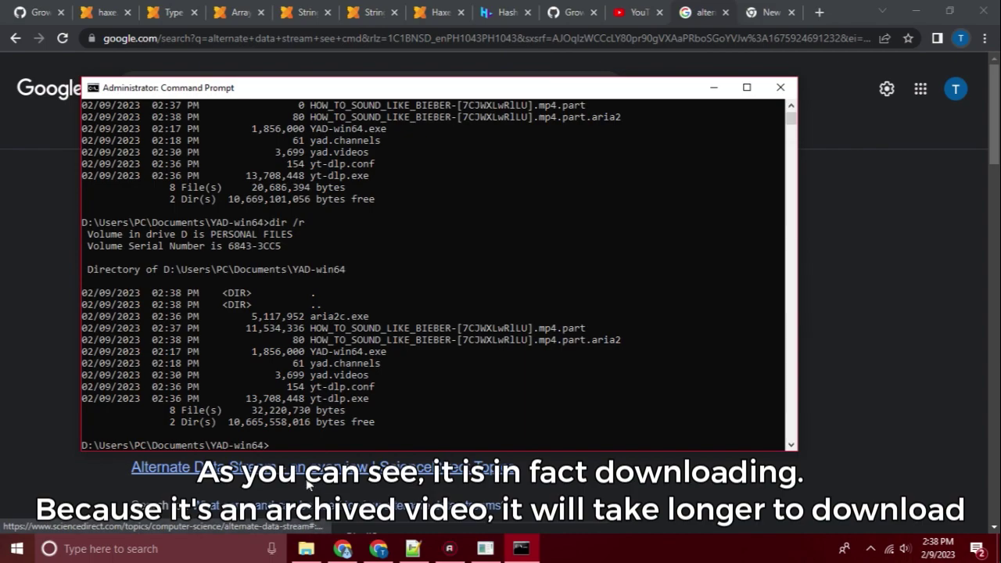
pyautogui.click(490, 550)
pyautogui.click(503, 445)
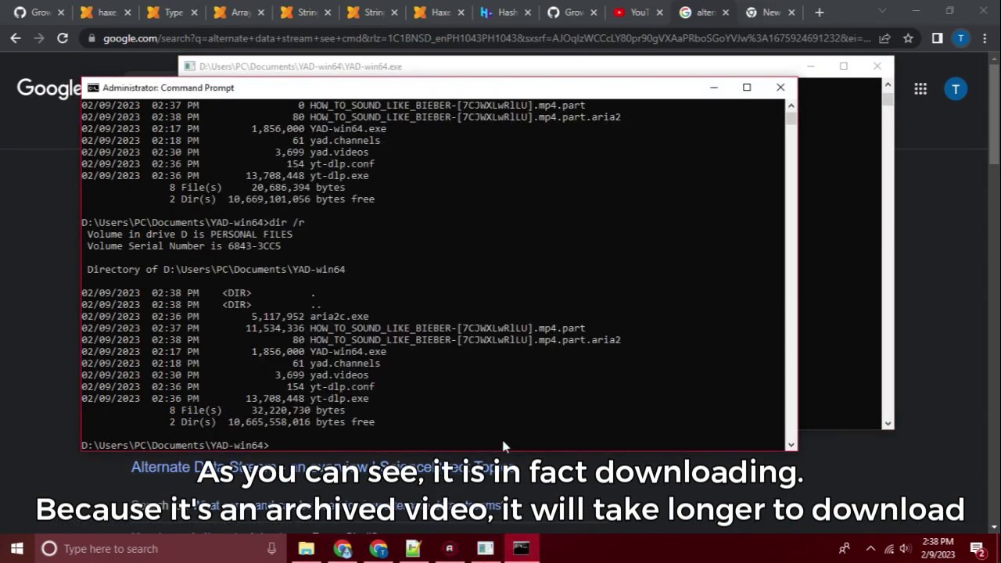
pyautogui.click(306, 549)
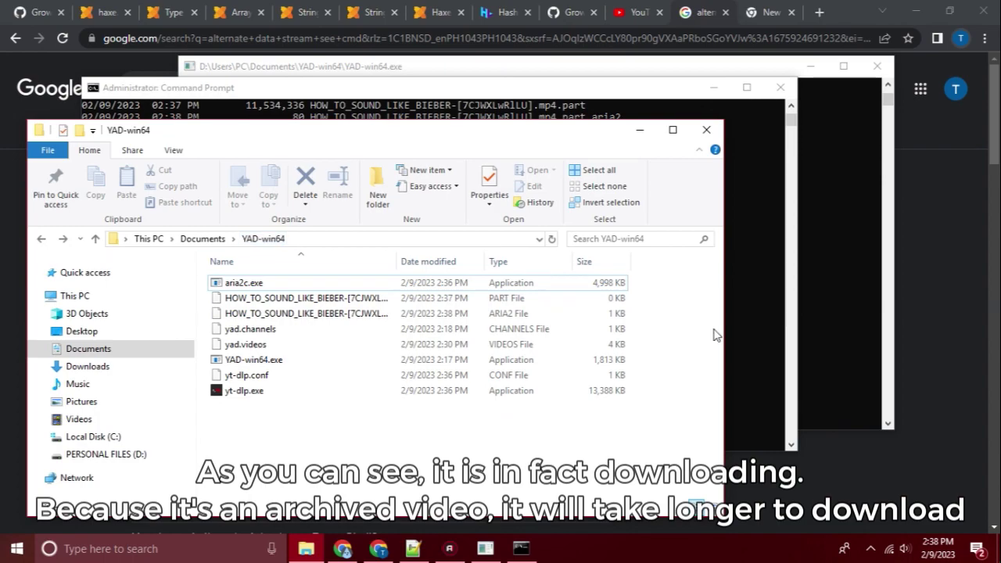
pyautogui.click(776, 313)
pyautogui.press('Up')
pyautogui.press('Return')
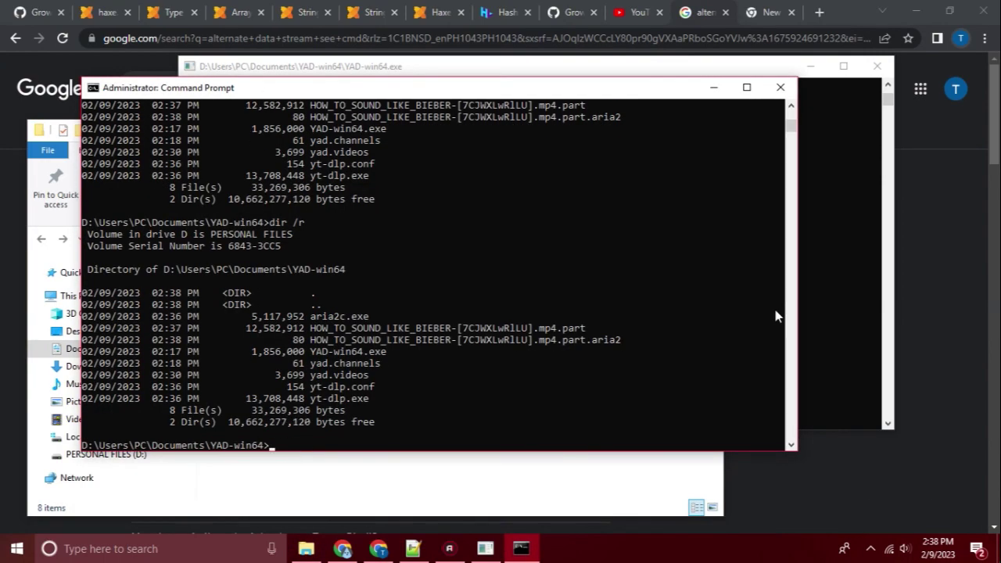
pyautogui.press('Up')
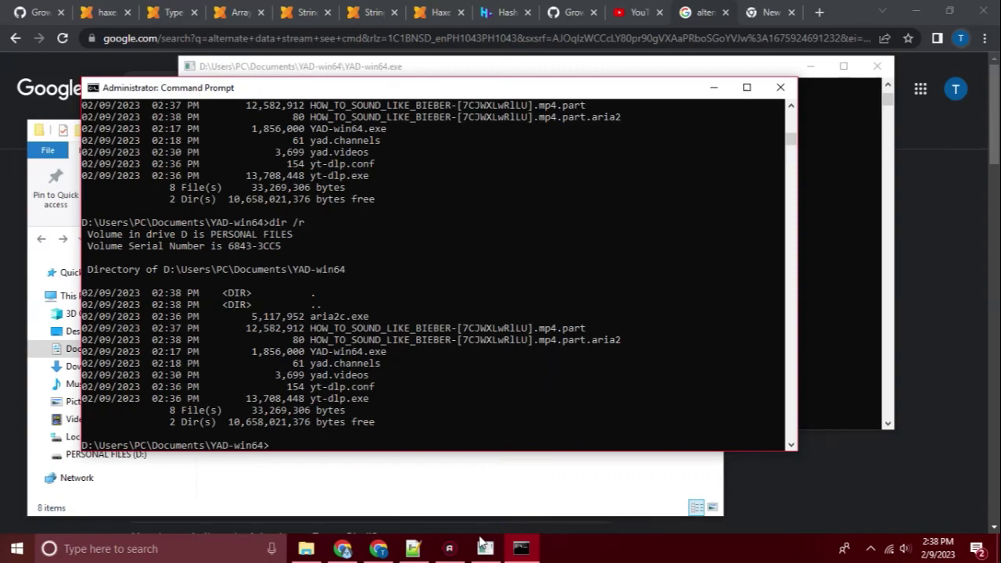
# - Check the .mp4.part file's size on disk in its Explorer Properties
pyautogui.click(306, 548)
pyautogui.rightClick(333, 298)
pyautogui.click(358, 518)
pyautogui.moveTo(421, 335); pyautogui.dragTo(433, 336)
pyautogui.press('Return')
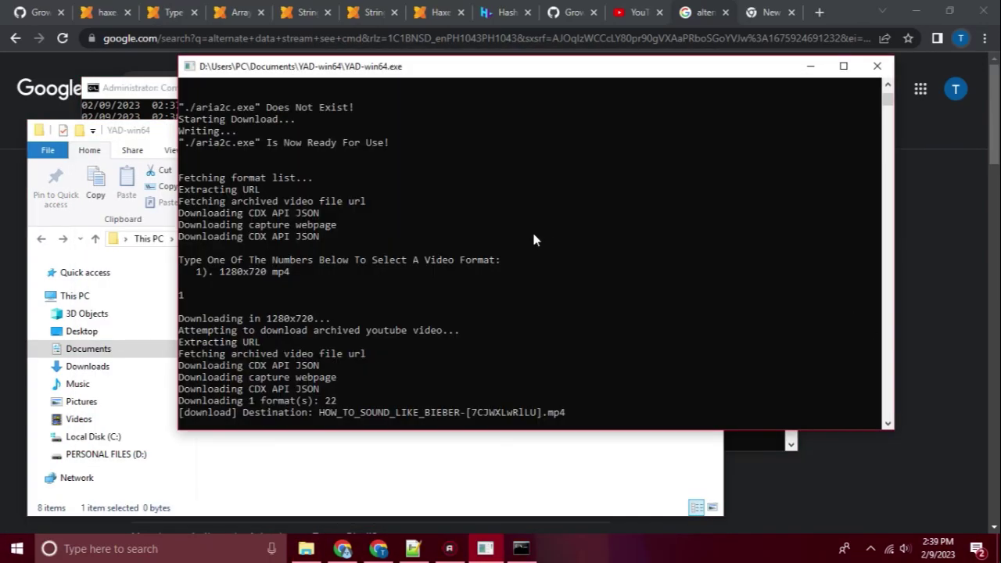
pyautogui.hotkey('alt', 'Tab')
# - Keep rerunning dir /r until the .part file shows 14,680,064 bytes
pyautogui.press('Up')
pyautogui.press('Return')
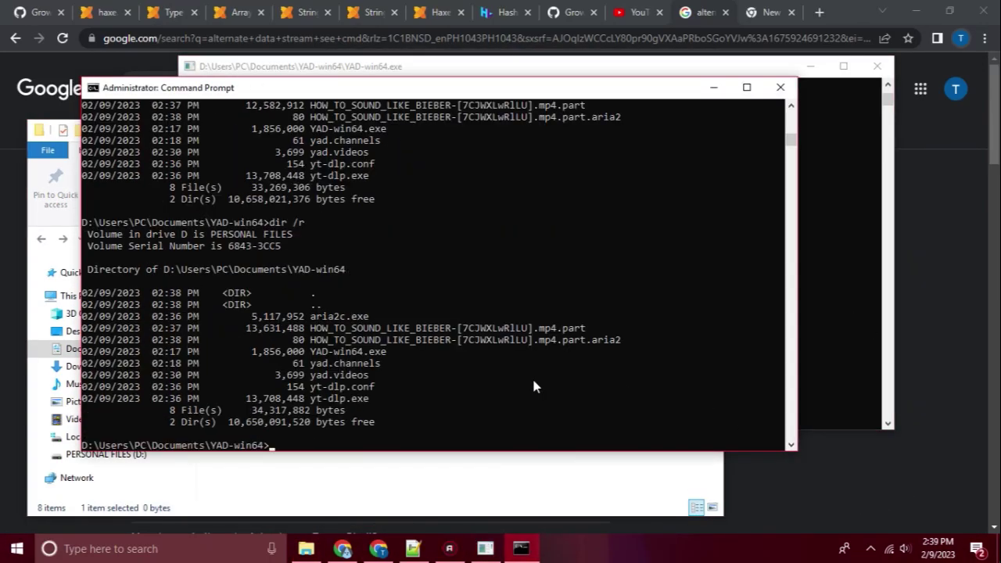
pyautogui.press('Up')
pyautogui.press('Return')
pyautogui.press('Up')
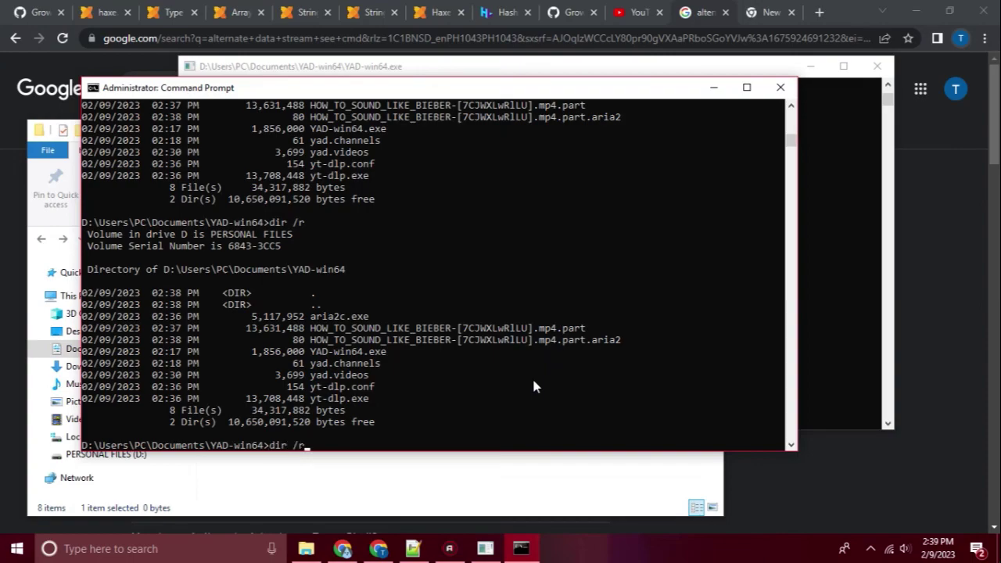
pyautogui.press('Escape')
pyautogui.press('Up')
pyautogui.press('Return')
pyautogui.click(827, 313)
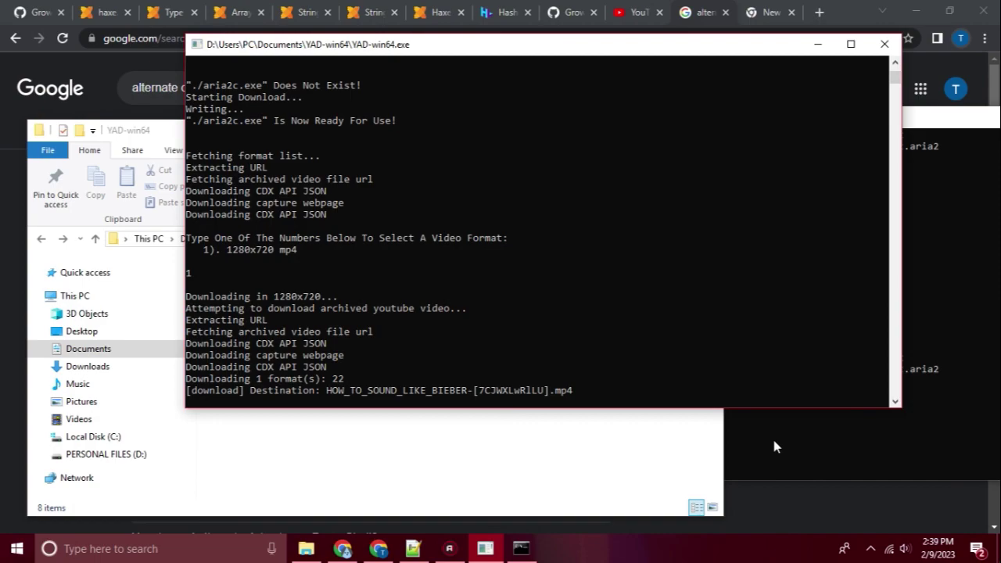
pyautogui.click(774, 446)
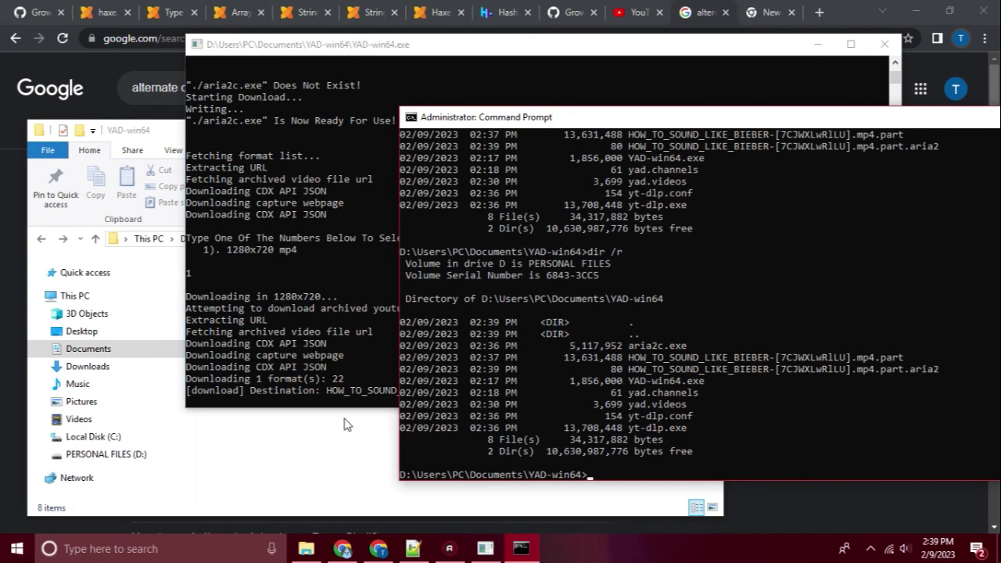
pyautogui.press('Up')
pyautogui.press('Return')
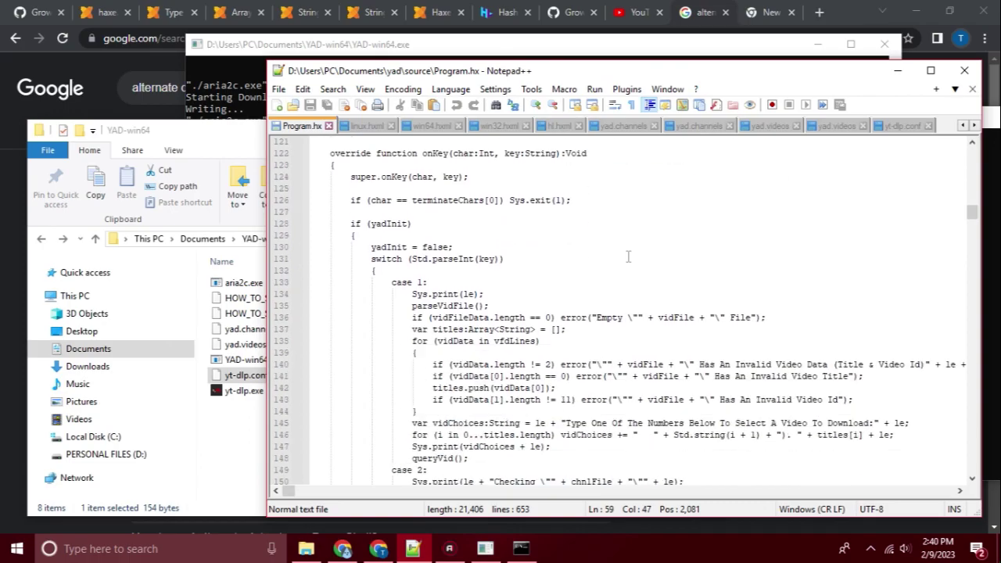
# - Read Program.hx down to its error-handling block near the end, highlighting it
pyautogui.scroll(-10, 625, 258)
pyautogui.scroll(15, 579, 273)
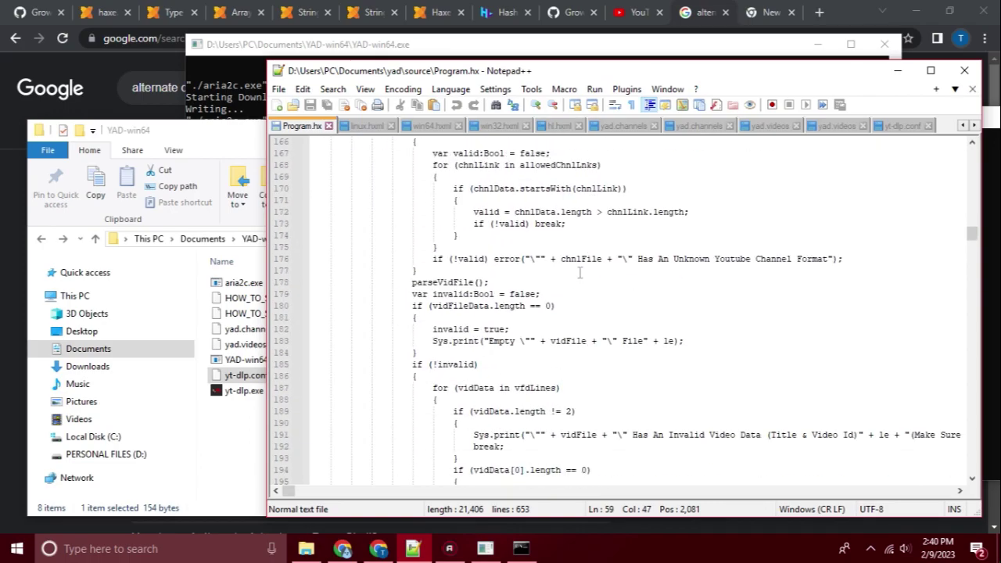
pyautogui.scroll(-20, 580, 272)
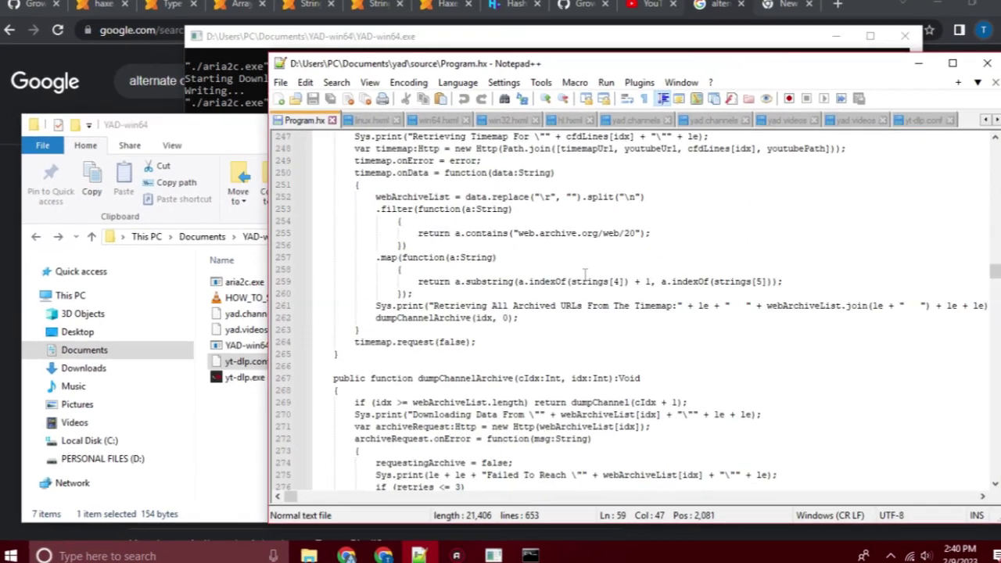
pyautogui.scroll(-20, 586, 273)
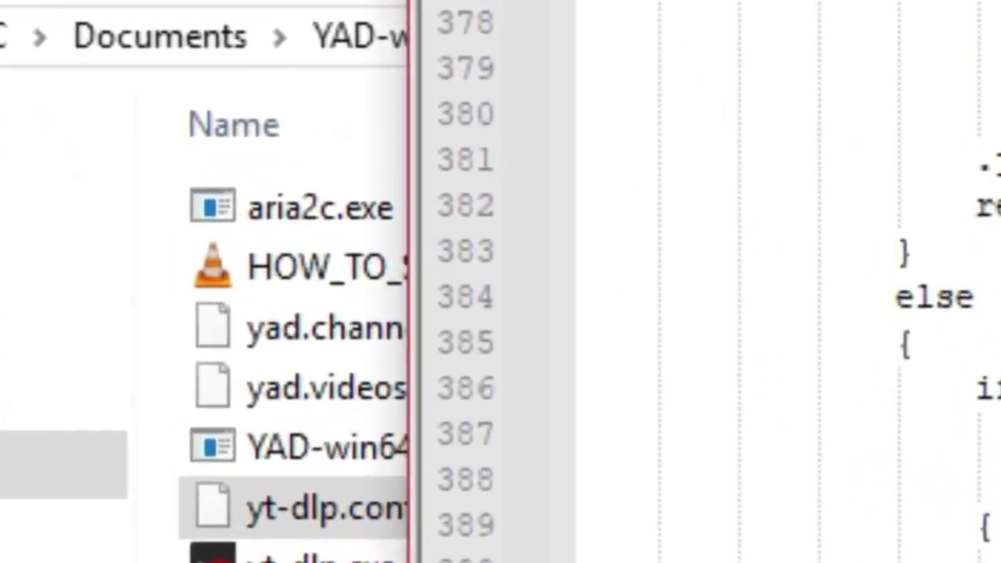
pyautogui.scroll(-20, 588, 288)
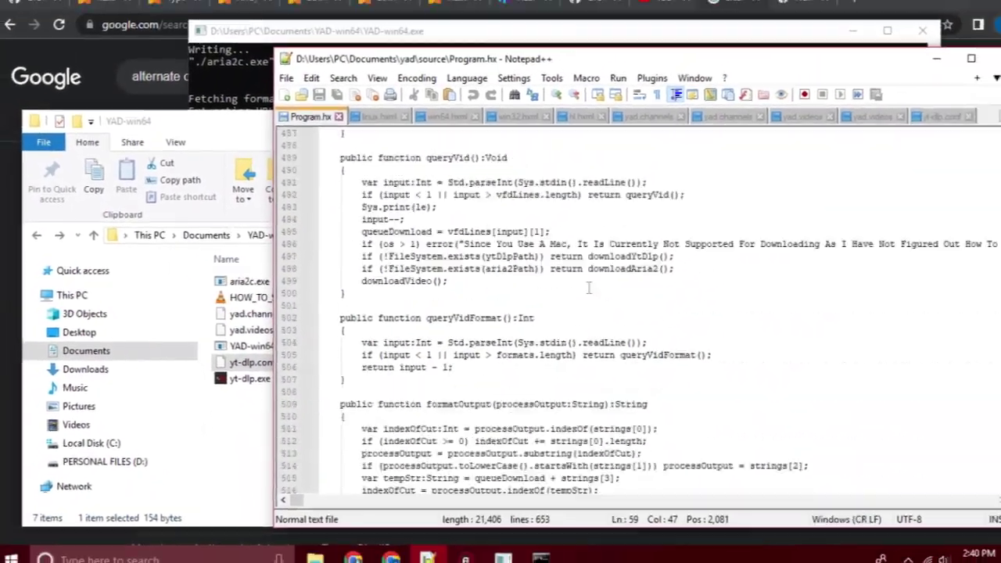
pyautogui.scroll(-20, 588, 288)
pyautogui.moveTo(313, 145); pyautogui.dragTo(562, 247)
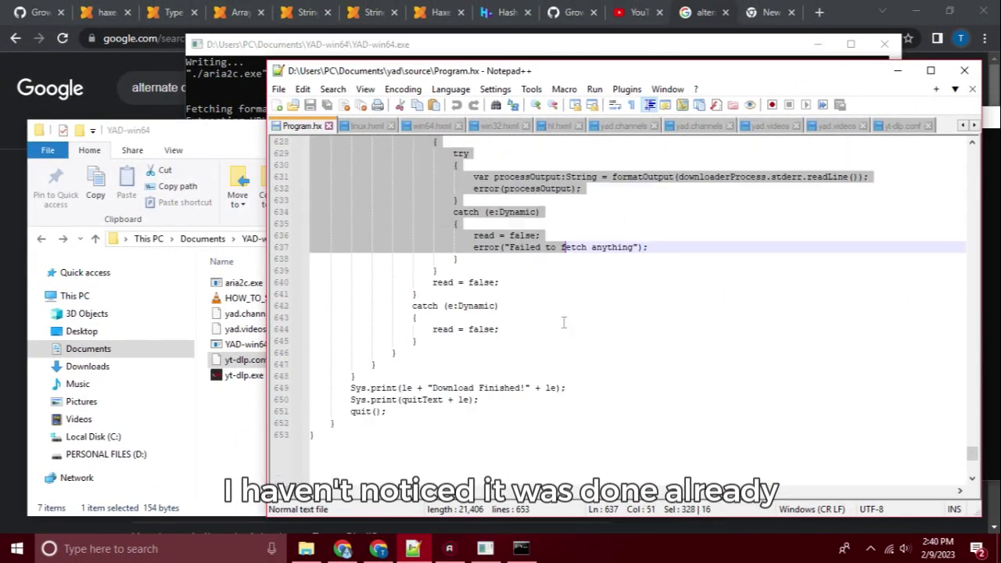
pyautogui.scroll(-2, 563, 322)
# - Go to the last line of Program.hx, then minimize Notepad++ for the Command Prompt
pyautogui.click(564, 328)
pyautogui.click(361, 426)
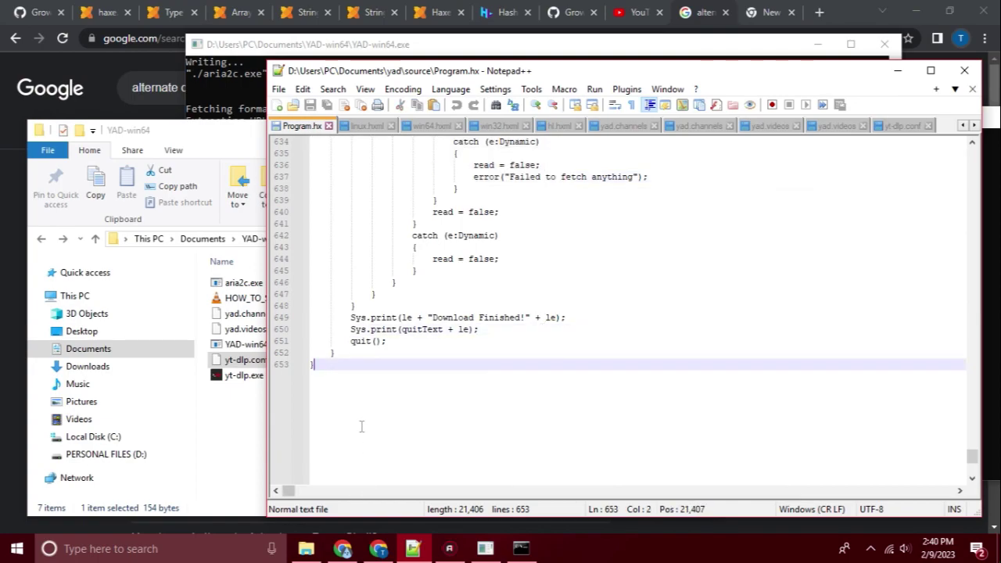
pyautogui.click(414, 547)
pyautogui.click(521, 549)
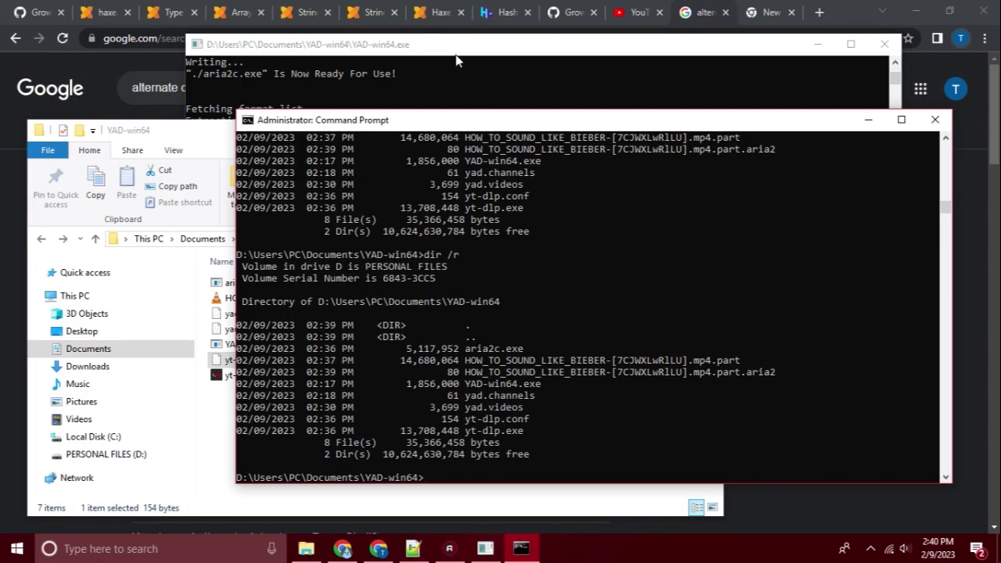
# - Play the downloaded HOW_TO_SOUND_LIKE_BIEBER mp4 in Chrome and skip ahead to near its end
pyautogui.click(212, 457)
pyautogui.doubleClick(313, 296)
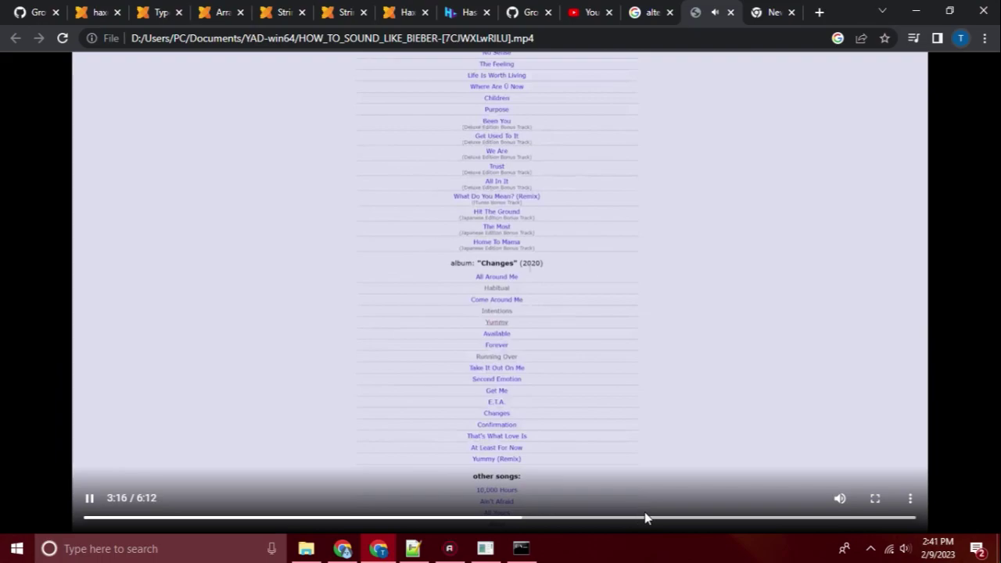
pyautogui.click(678, 518)
pyautogui.click(768, 518)
pyautogui.click(831, 518)
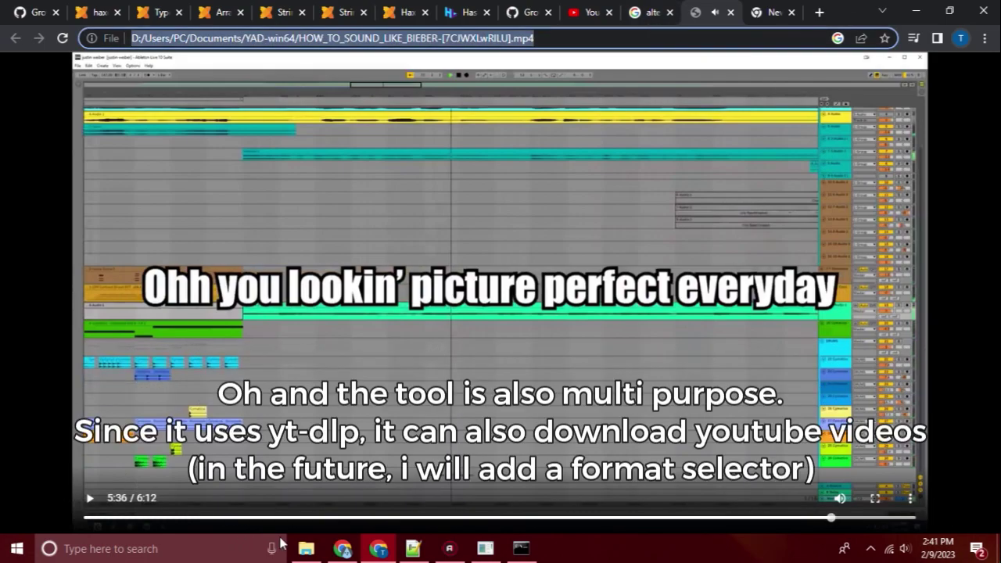
# - Go back to the Chrome tab playing the video and select its address bar for a new search
pyautogui.click(306, 548)
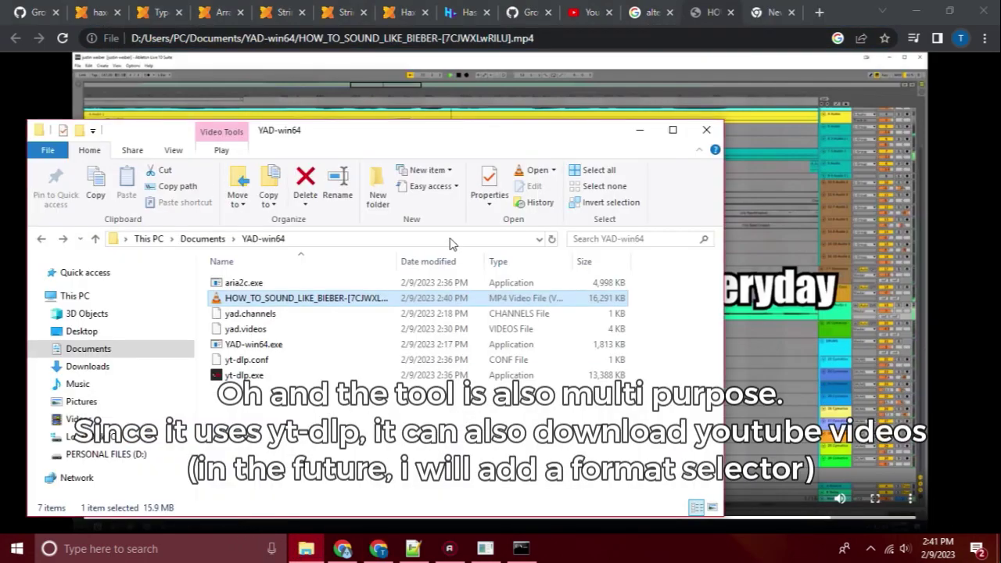
pyautogui.click(483, 67)
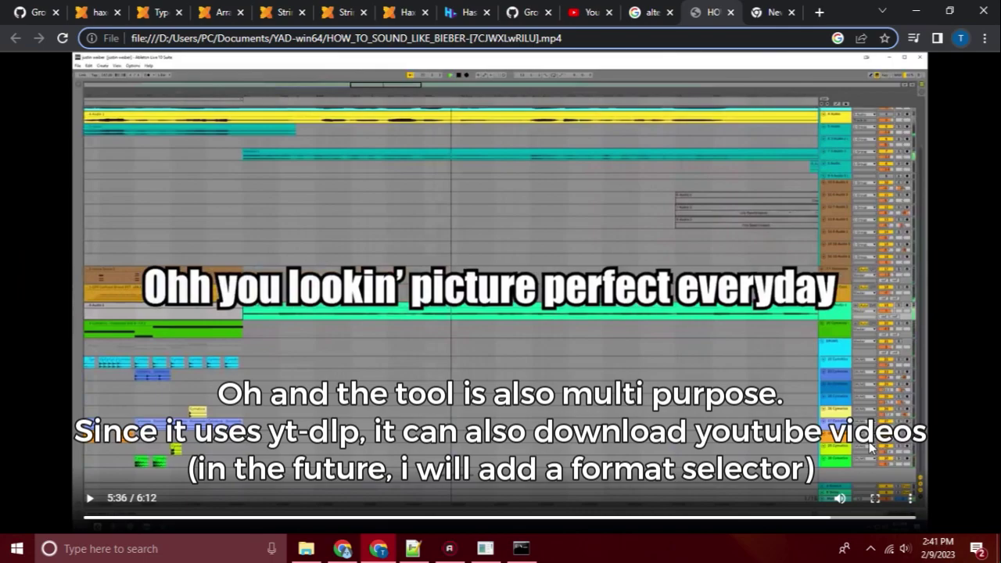
pyautogui.hotkey('ctrl', 'l')
# - Search Google for 'gweb nightfall'
pyautogui.write('h')
pyautogui.press('BackSpace')
pyautogui.write('gweb')
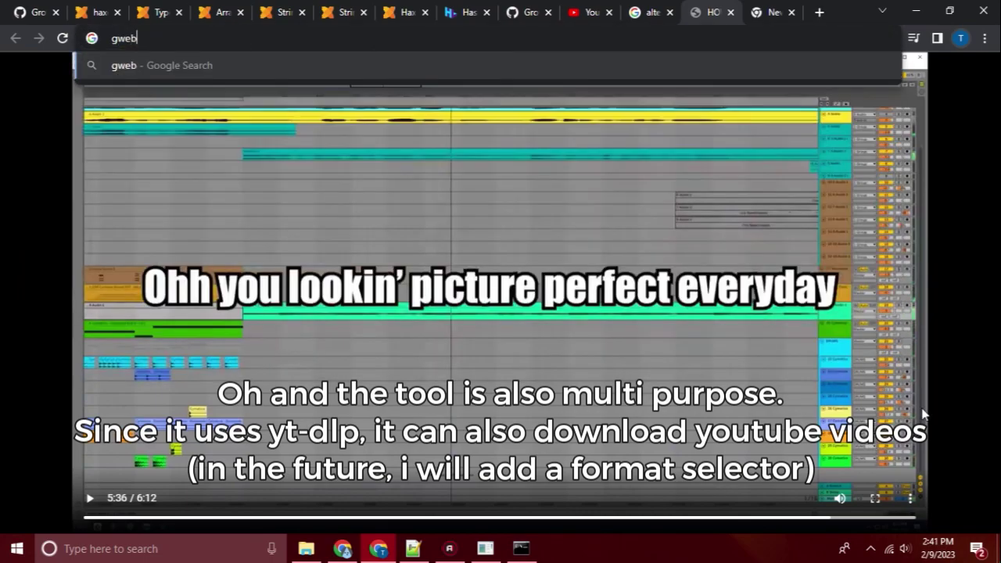
pyautogui.write(' nightfall')
pyautogui.press('Return')
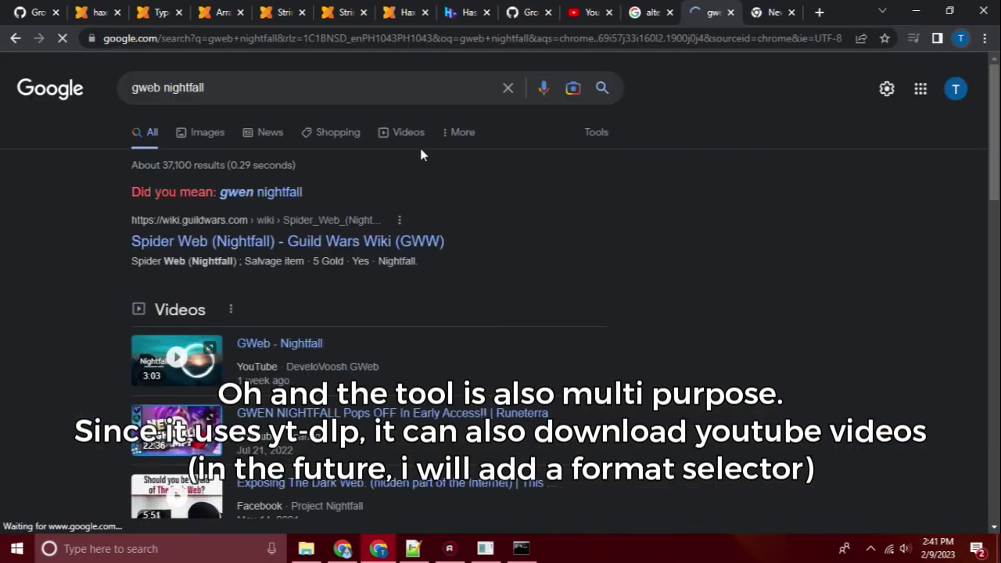
# - Copy the link address of the GWeb - Nightfall video from the results
pyautogui.scroll(-2, 394, 149)
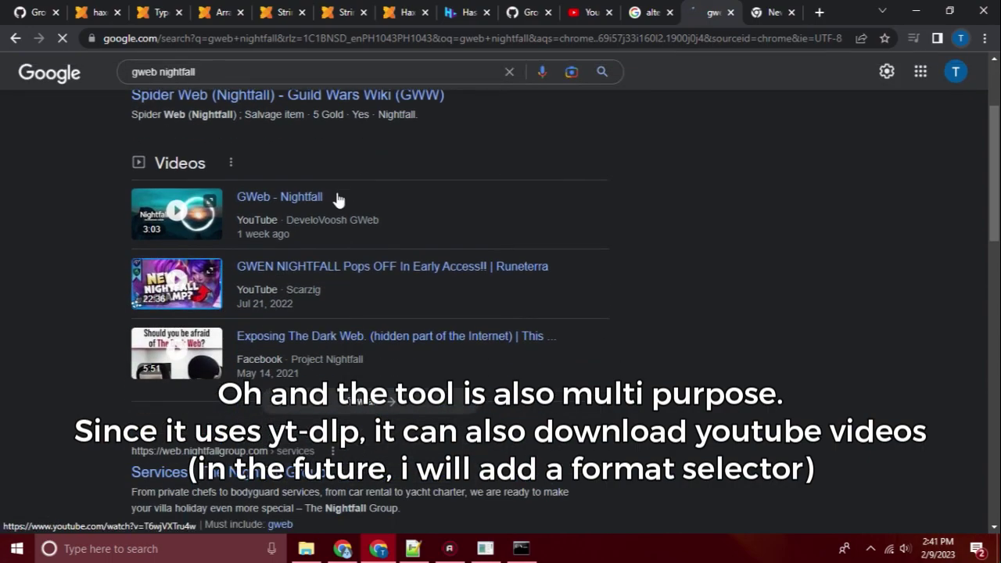
pyautogui.rightClick(323, 224)
pyautogui.click(371, 313)
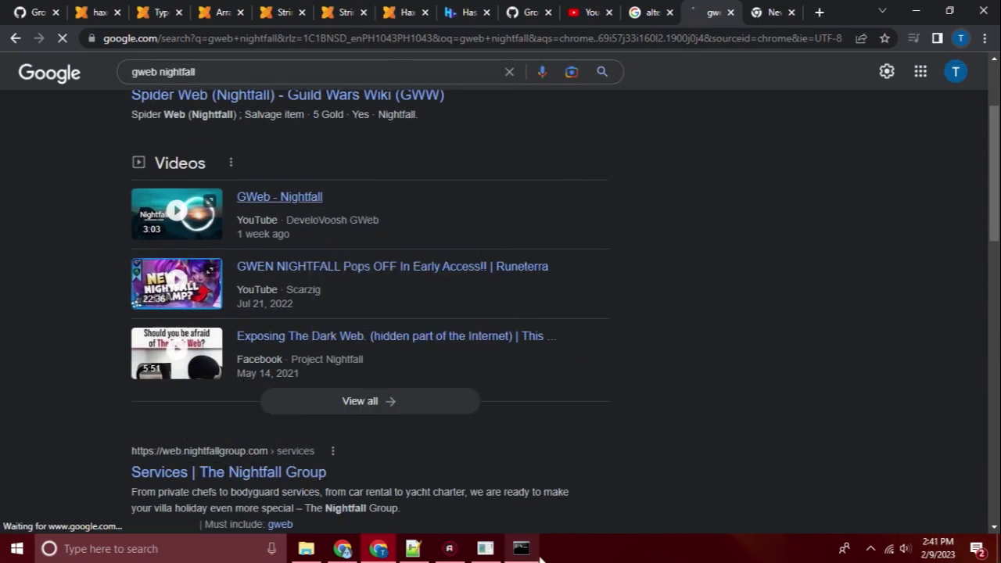
pyautogui.click(521, 548)
# - Exit the finished YAD console and open yad.videos in Notepad++
pyautogui.click(485, 549)
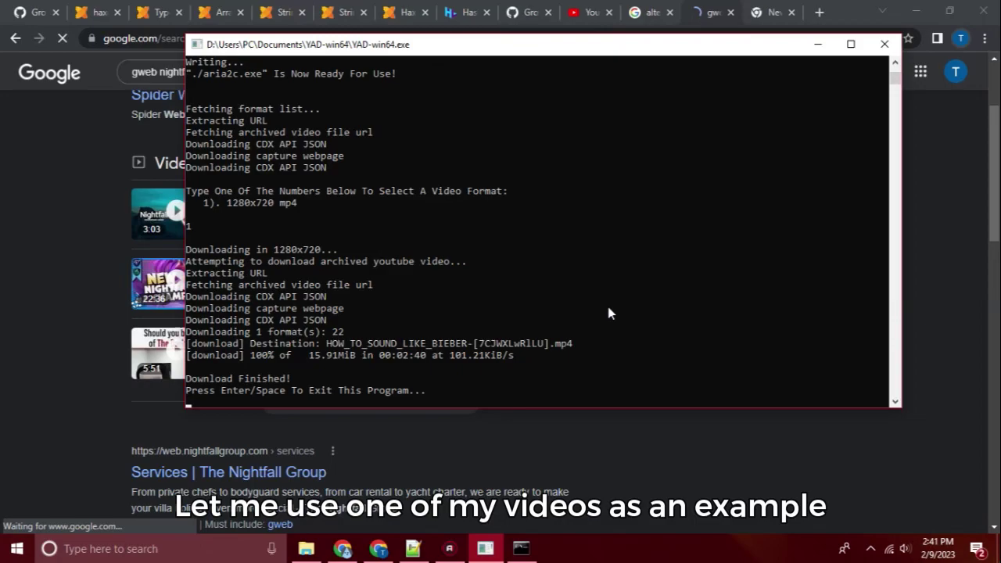
pyautogui.press('Return')
pyautogui.click(306, 548)
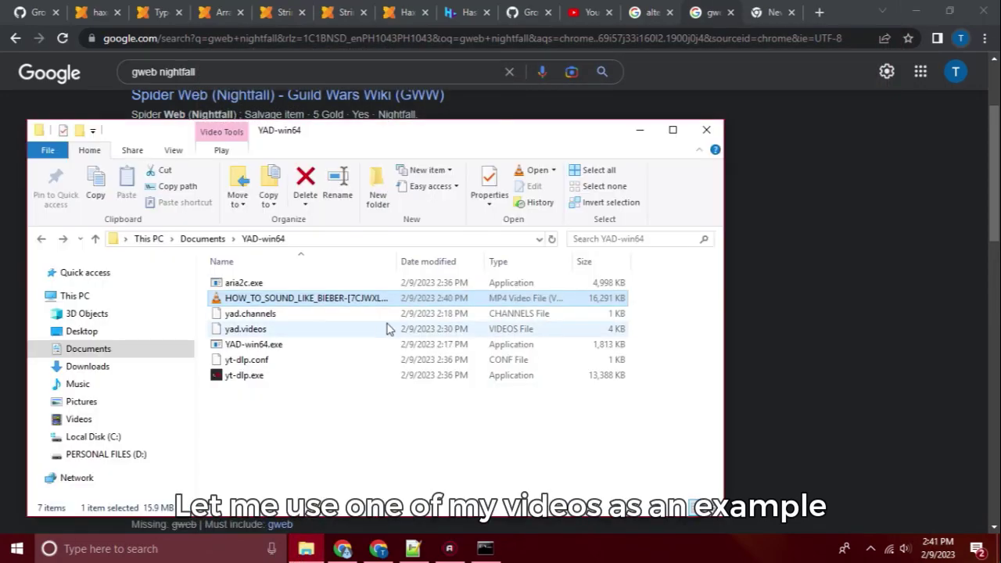
pyautogui.moveTo(245, 330); pyautogui.dragTo(542, 320)
# - Add a 'Nightfall' entry with the copied YouTube link at the top of yad.videos and save it
pyautogui.click(315, 147)
pyautogui.press('Return')
pyautogui.press('Return')
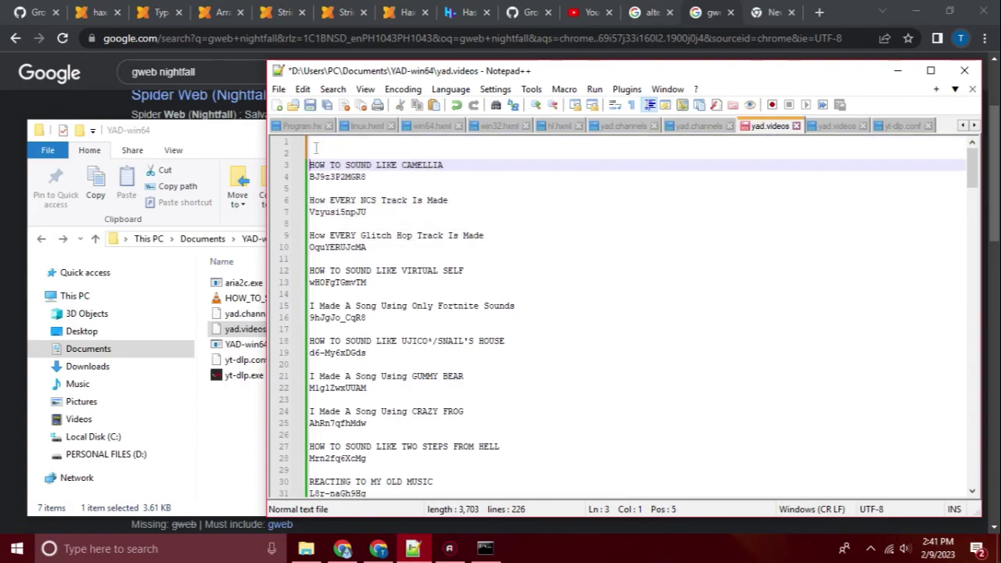
pyautogui.press('Up')
pyautogui.press('Up')
pyautogui.write('NIGHTFA')
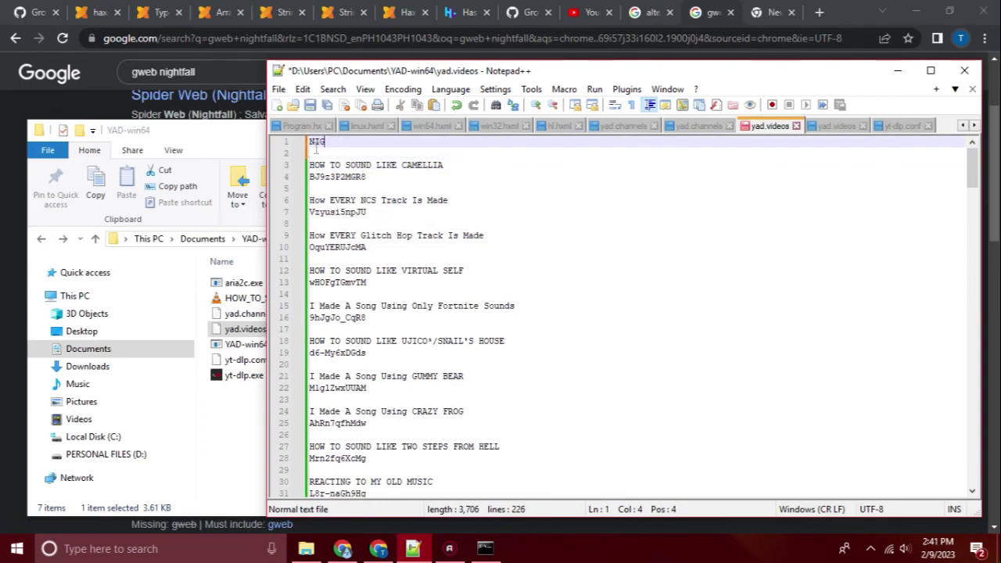
pyautogui.press('BackSpace')
pyautogui.press('BackSpace')
pyautogui.write('ightfall')
pyautogui.press('Return')
pyautogui.write('https://www.youtube.com/watch?v=T6wjVXTru4w')
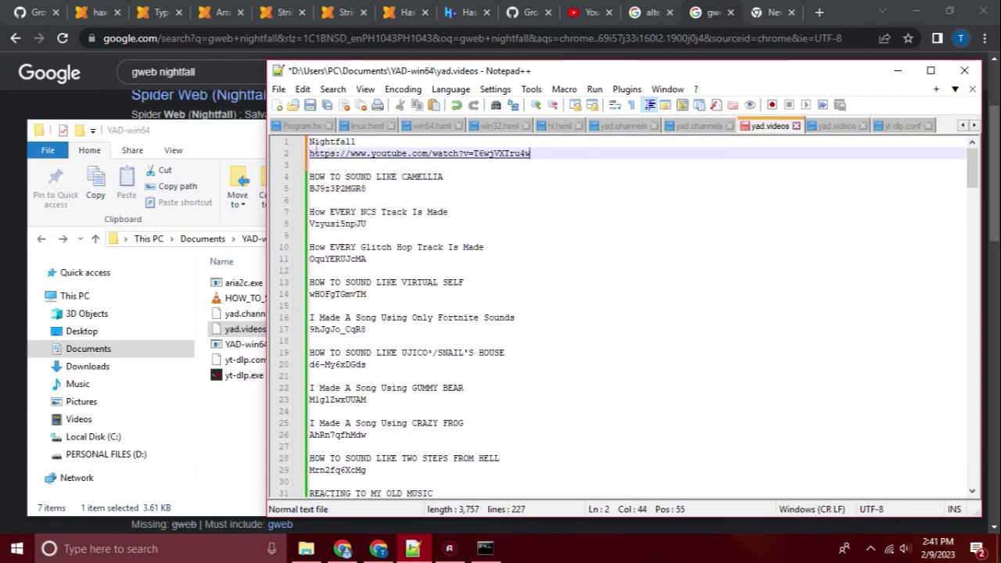
pyautogui.hotkey('ctrl', 's')
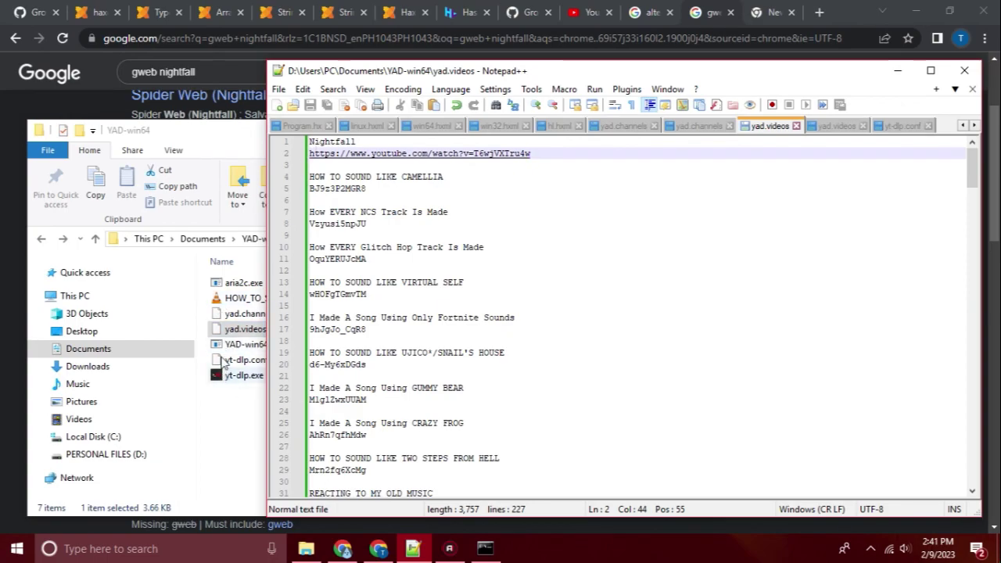
pyautogui.click(234, 298)
# - Run YAD-win64, hit an invalid id error, and trim the Nightfall link to just its video id
pyautogui.doubleClick(244, 344)
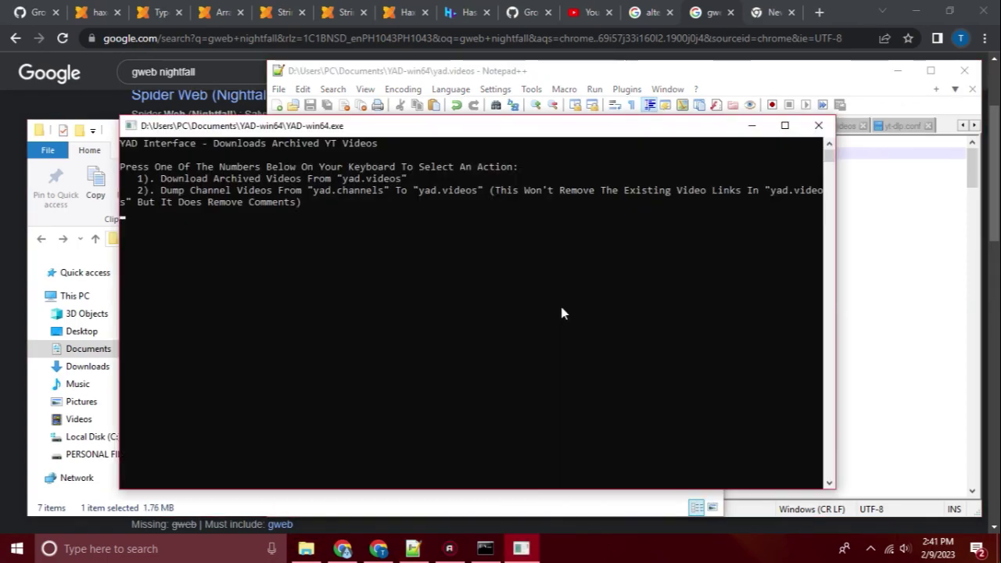
pyautogui.press('1')
pyautogui.press('Return')
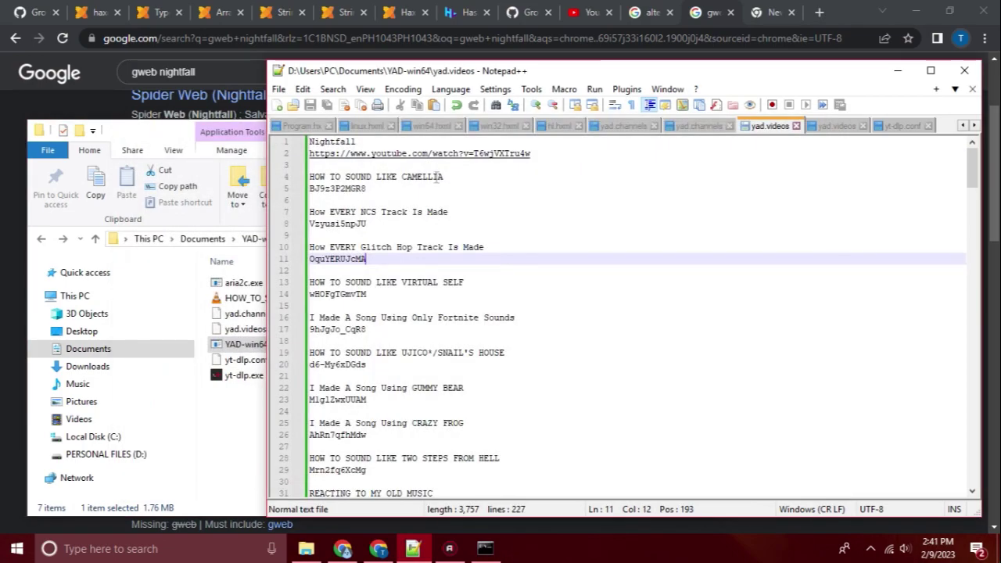
pyautogui.moveTo(485, 154); pyautogui.dragTo(336, 157)
pyautogui.press('BackSpace')
pyautogui.press('BackSpace')
pyautogui.press('BackSpace')
pyautogui.press('BackSpace')
pyautogui.press('BackSpace')
pyautogui.press('BackSpace')
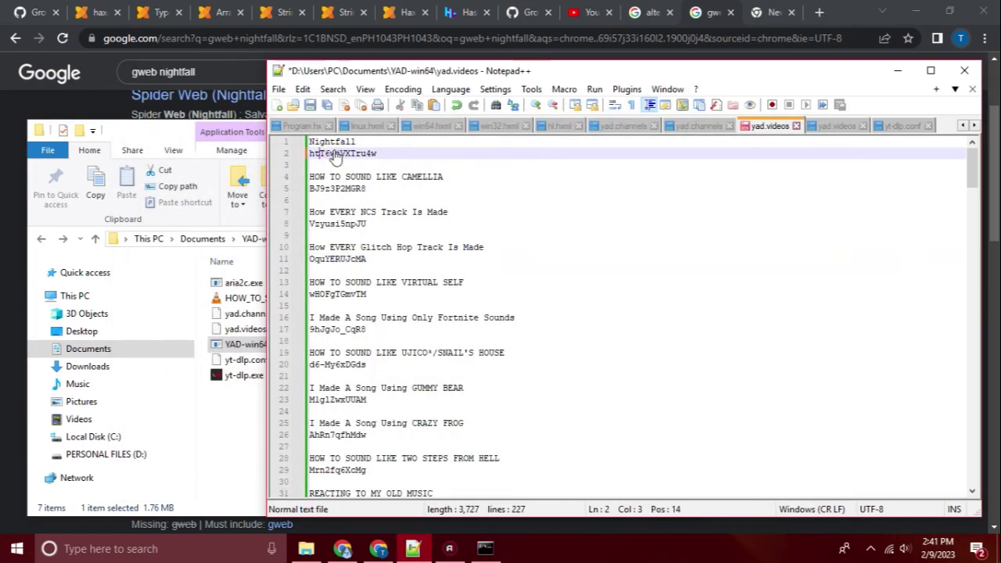
# - Relaunch YAD-win64 and download video 1, Nightfall, from yad.videos
pyautogui.click(229, 349)
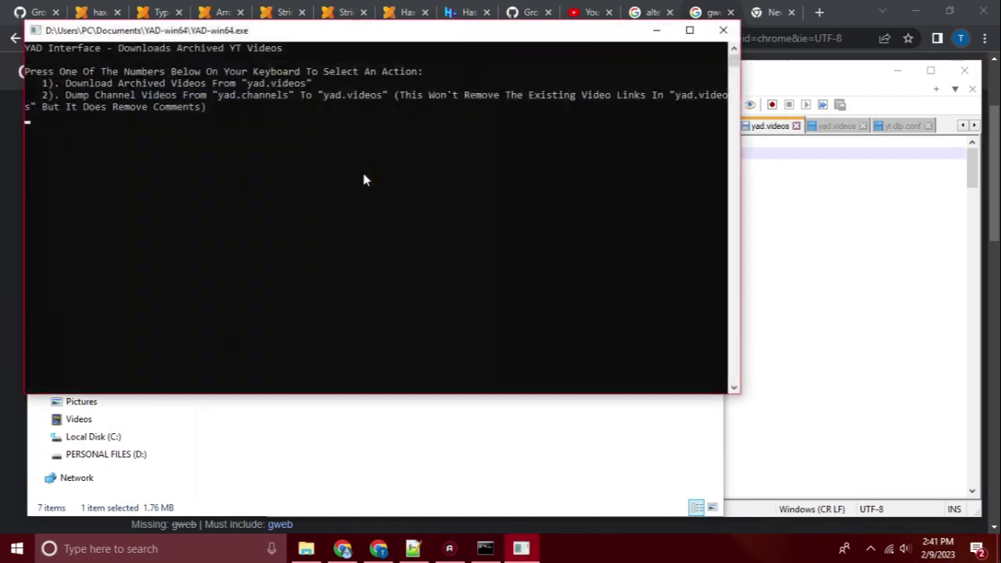
pyautogui.press('1')
pyautogui.scroll(15, 323, 171)
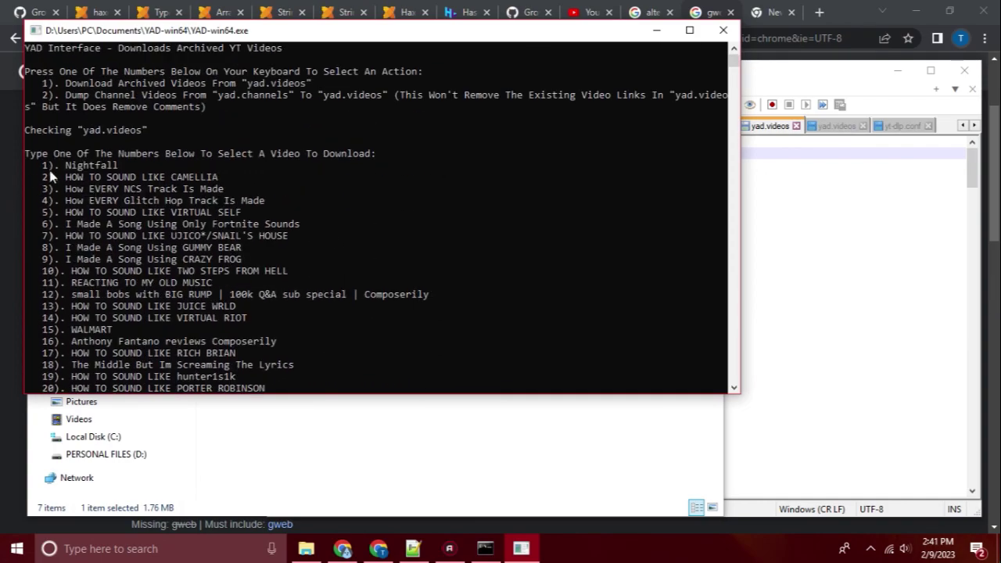
pyautogui.write('1')
pyautogui.press('Return')
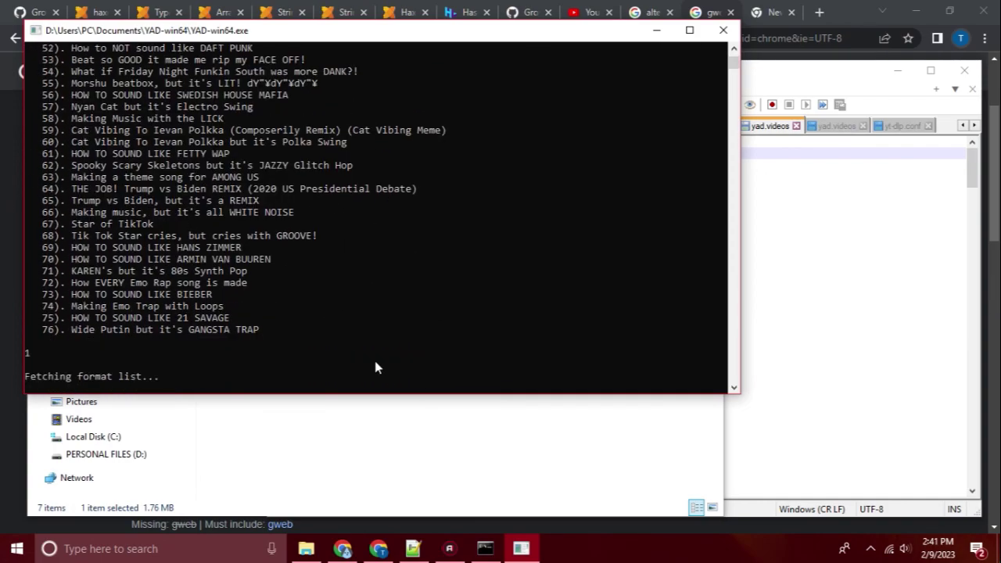
# - Watch the folder as the .part files merge into the final Nightfall .mkv
pyautogui.moveTo(349, 32); pyautogui.dragTo(749, 63)
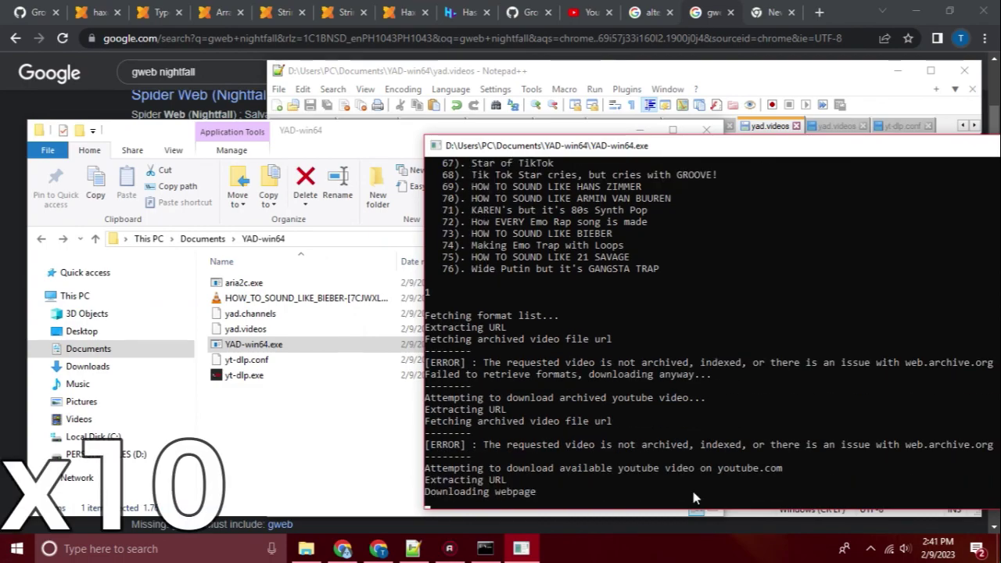
pyautogui.click(306, 299)
pyautogui.moveTo(397, 261); pyautogui.dragTo(576, 261)
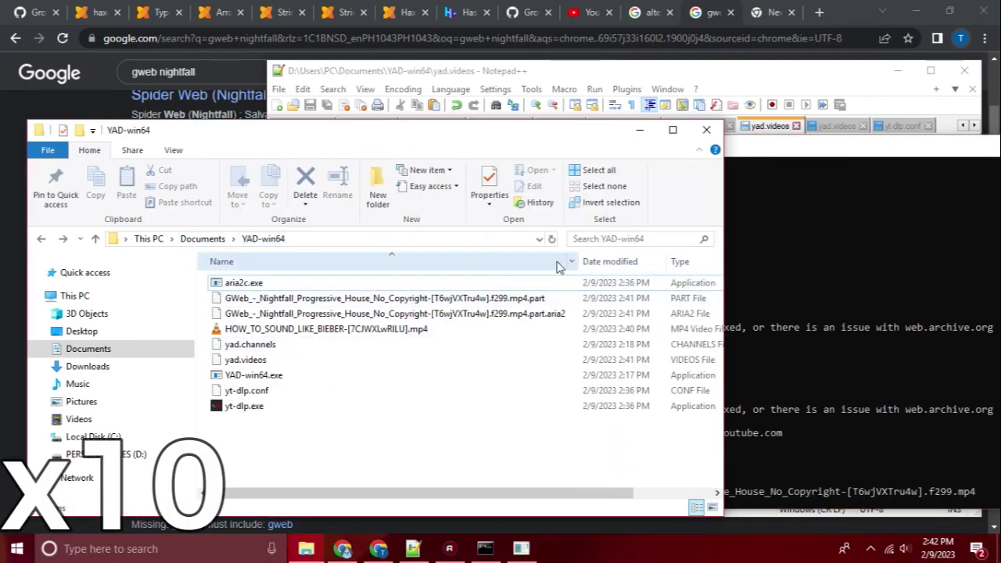
pyautogui.click(393, 374)
pyautogui.click(886, 404)
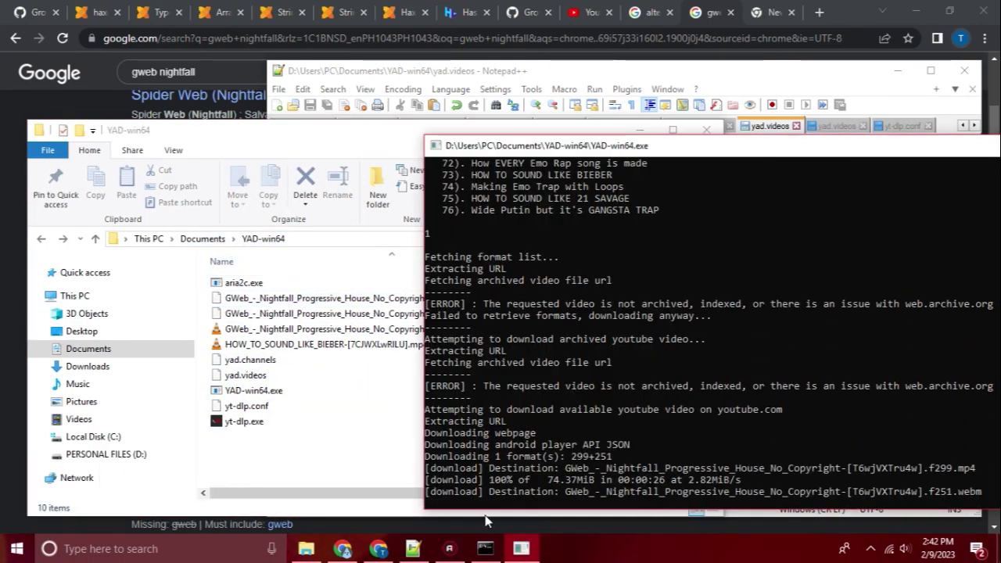
pyautogui.click(518, 514)
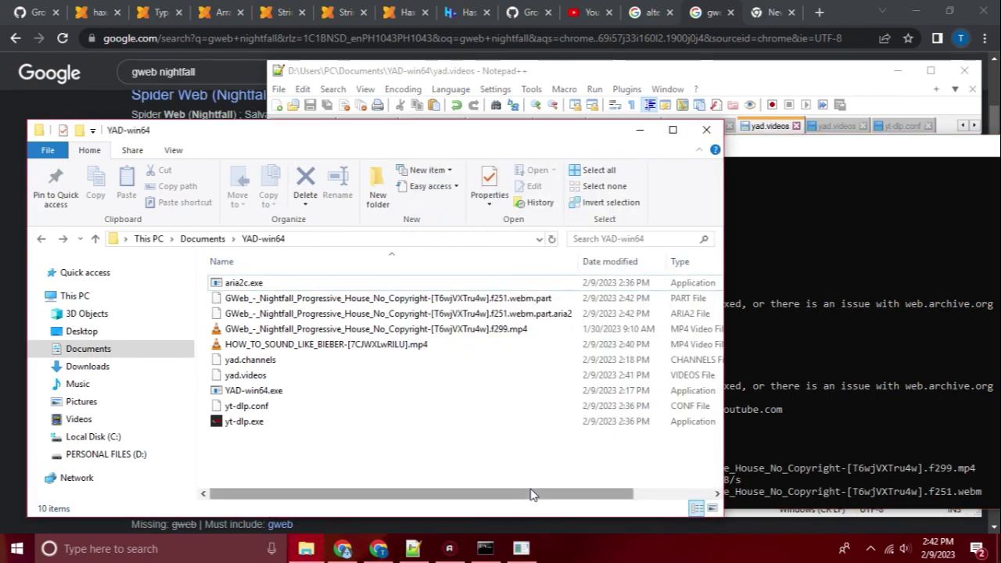
pyautogui.click(521, 548)
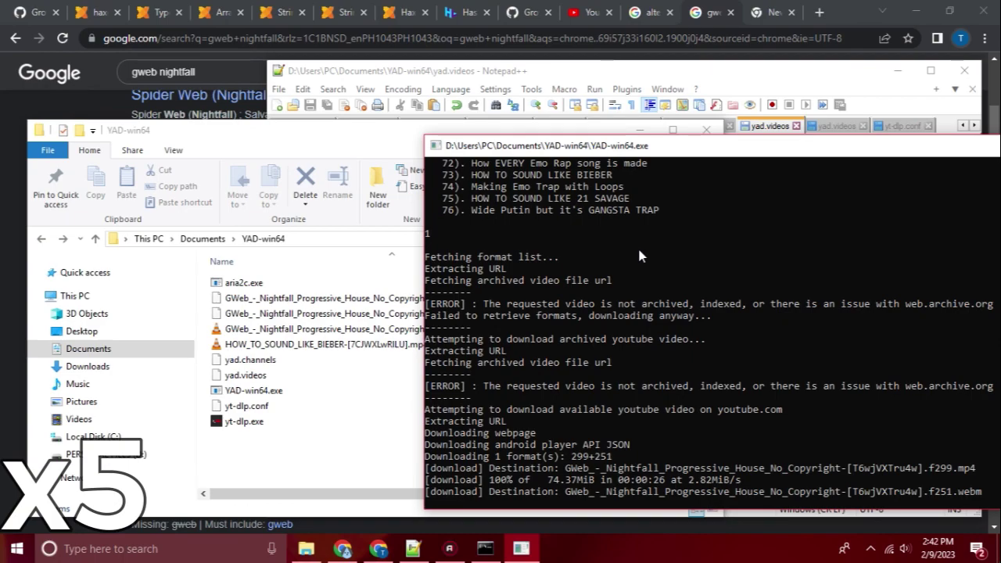
pyautogui.click(376, 457)
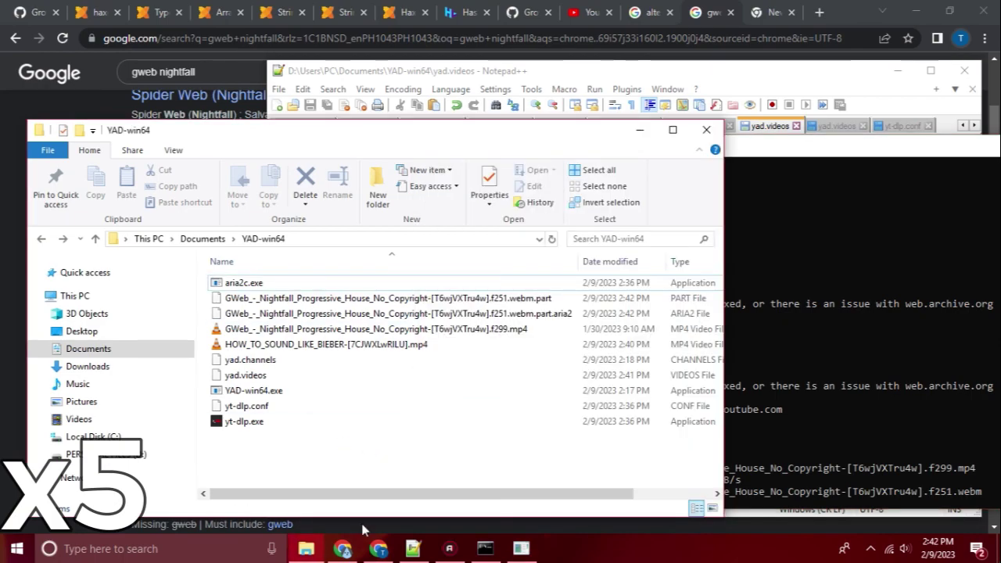
pyautogui.click(273, 422)
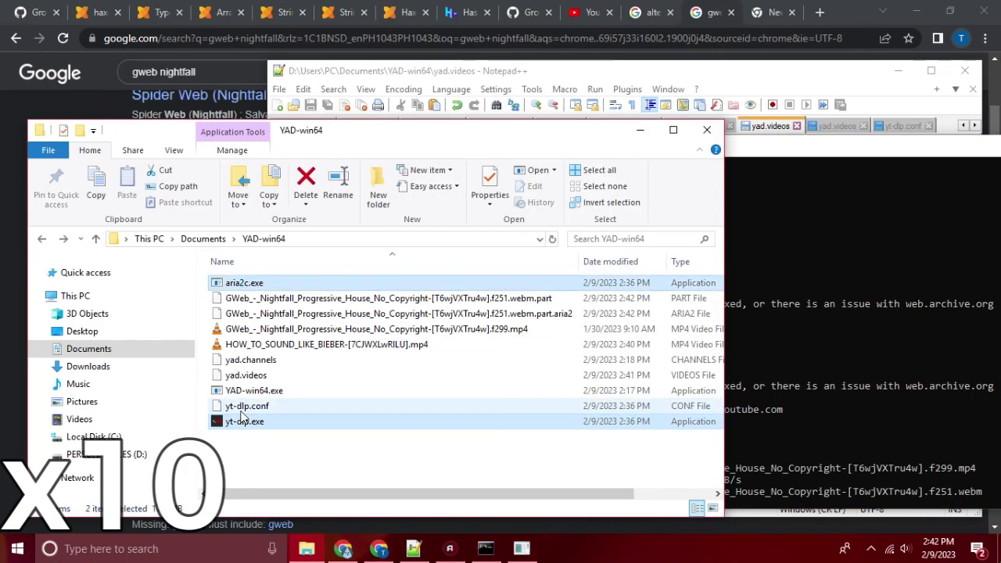
pyautogui.click(742, 365)
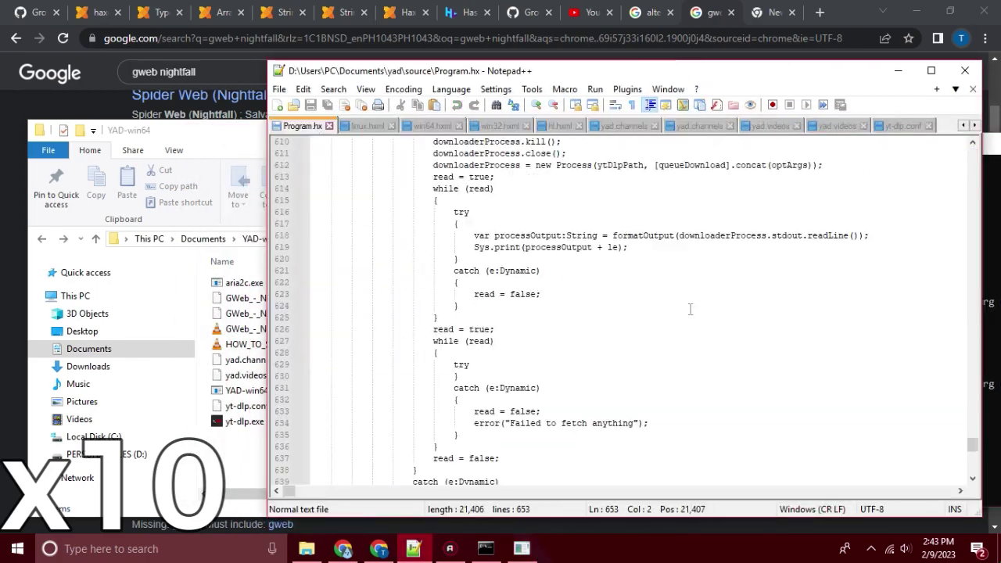
pyautogui.click(670, 306)
pyautogui.scroll(-15, 670, 305)
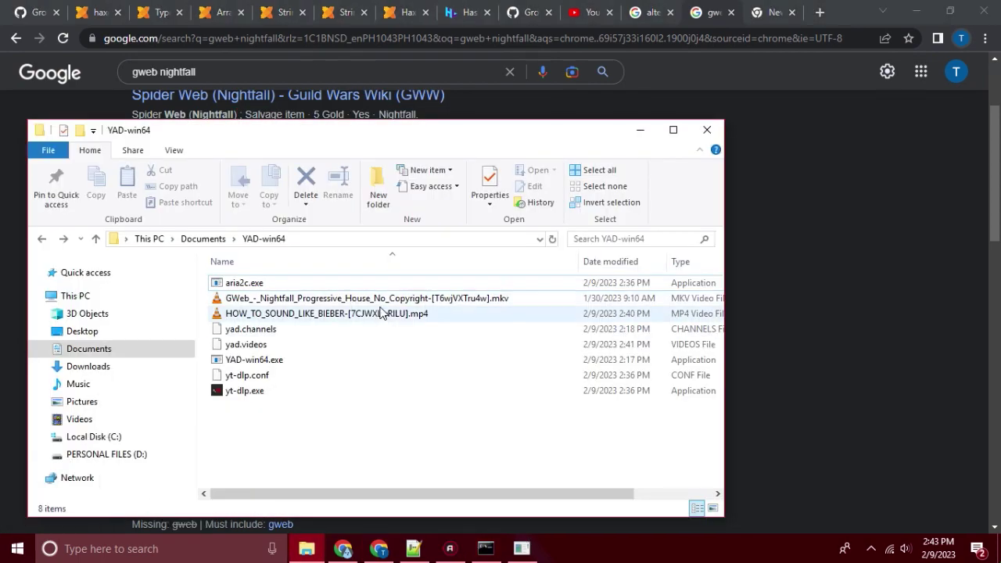
# - Play the merged Nightfall .mkv in VLC and exit the finished YAD console
pyautogui.click(388, 301)
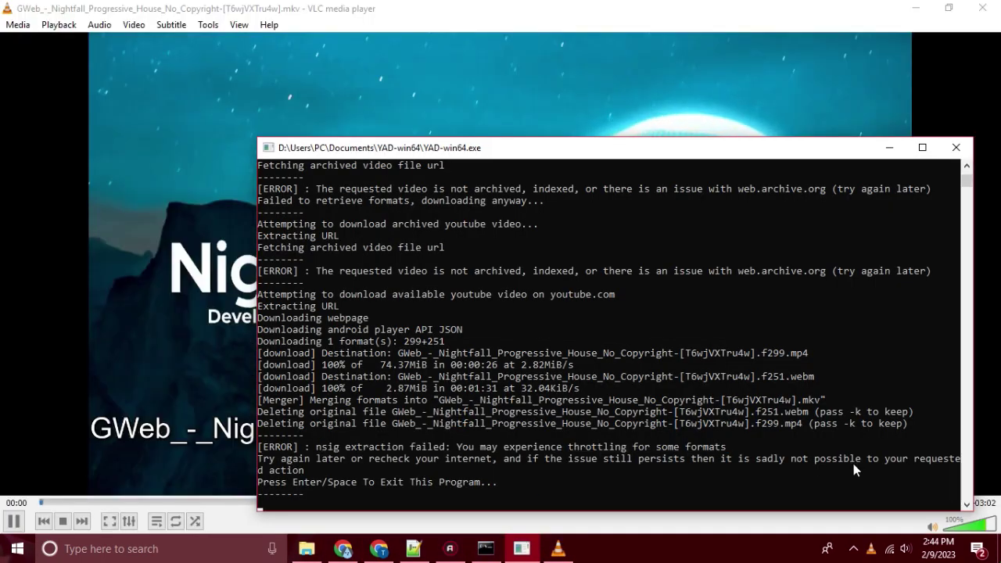
pyautogui.press('Return')
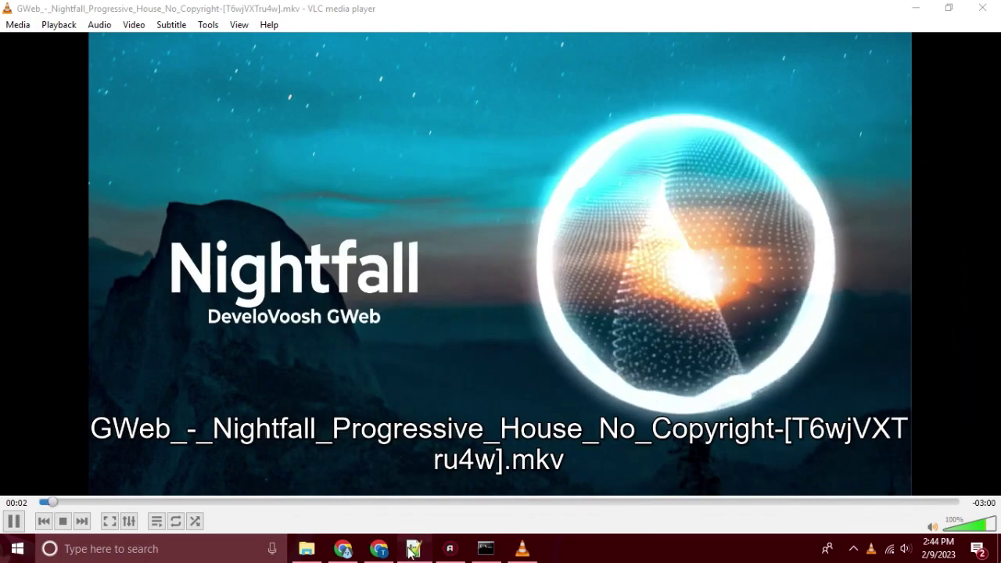
pyautogui.click(410, 552)
pyautogui.rightClick(411, 551)
# - Search Program.hx for 'to you', which finds no match
pyautogui.press('Escape')
pyautogui.click(337, 212)
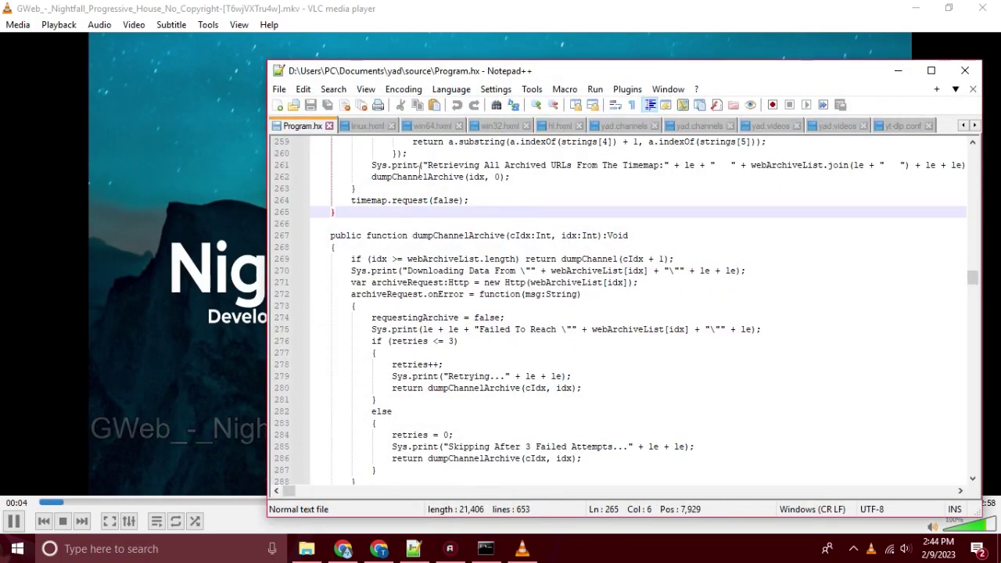
pyautogui.hotkey('ctrl', 'f')
pyautogui.write('to you')
pyautogui.press('Return')
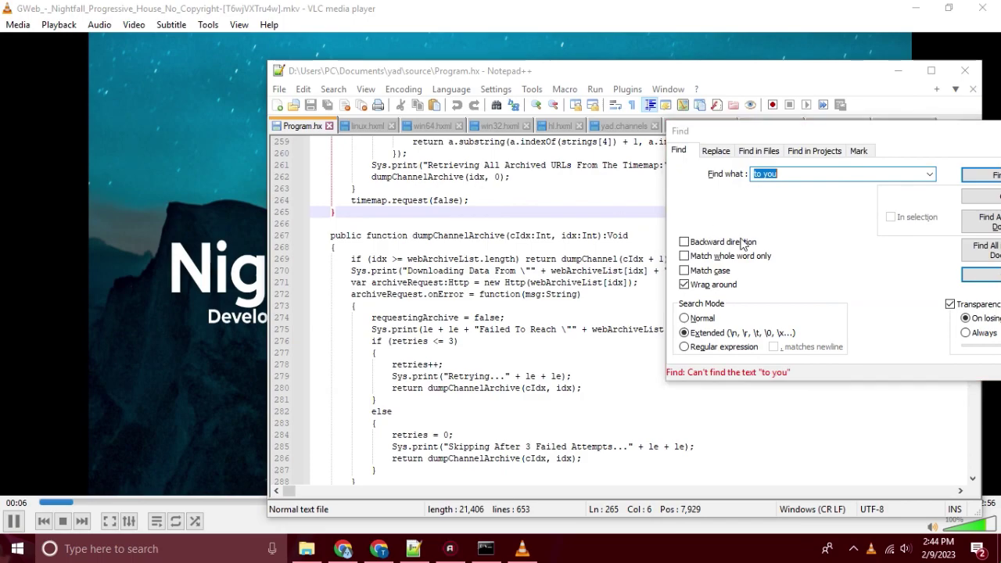
pyautogui.press('Escape')
# - Inspect the failText message in Main.hx, then reselect the Nightfall .mkv in the YAD-win64 folder
pyautogui.scroll(2, 554, 130)
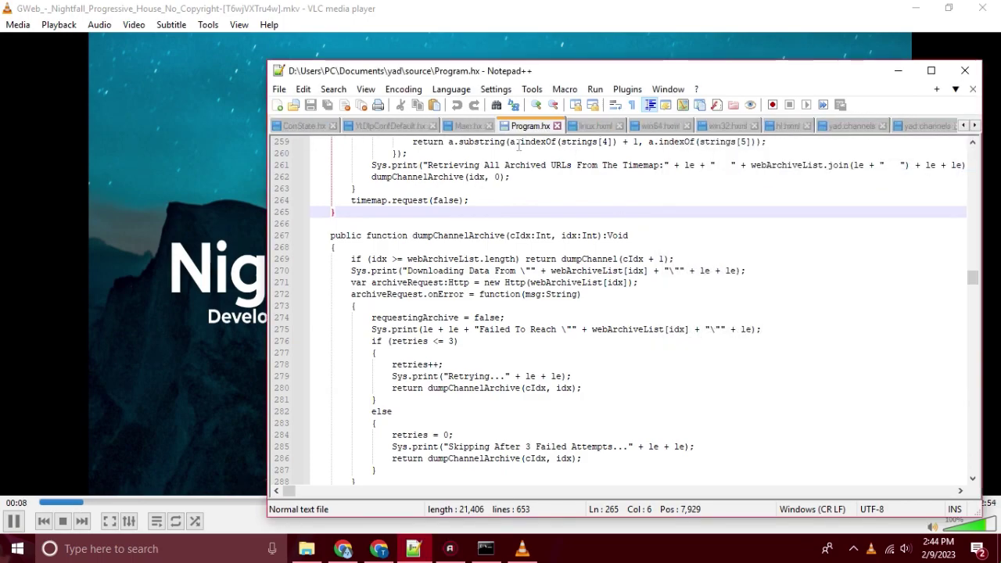
pyautogui.click(467, 127)
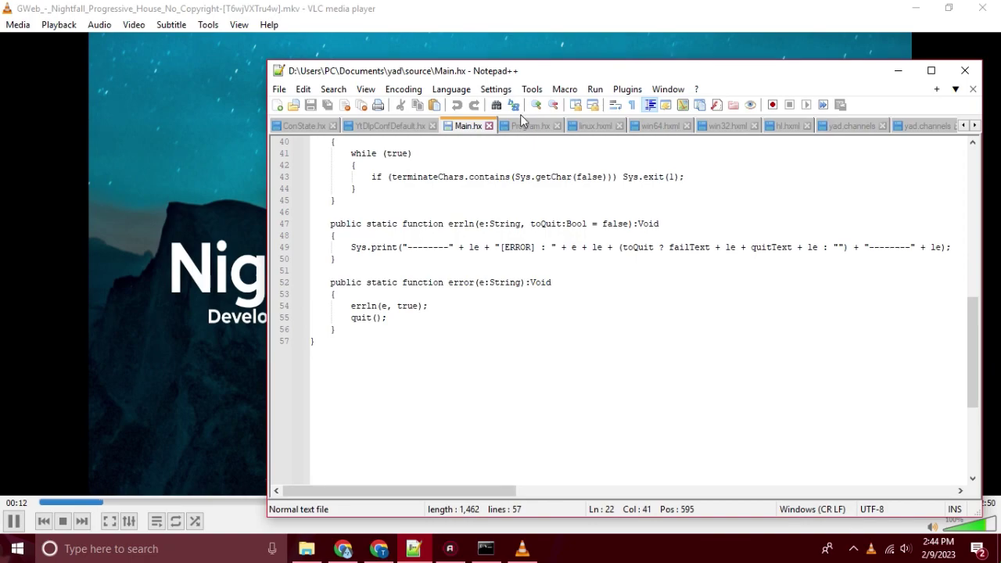
pyautogui.moveTo(478, 76); pyautogui.dragTo(520, 76)
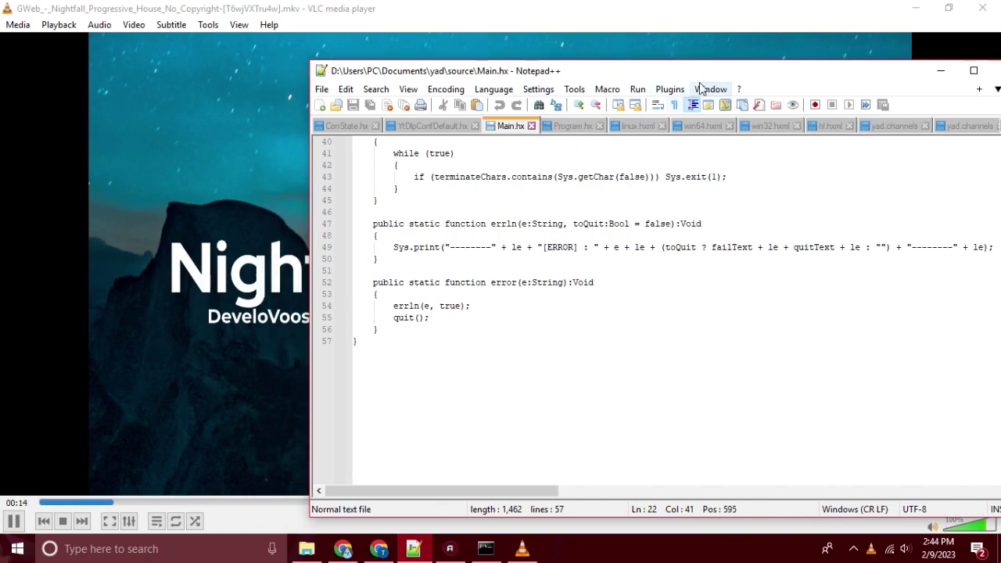
pyautogui.moveTo(701, 72); pyautogui.dragTo(570, 68)
pyautogui.scroll(2, 548, 271)
pyautogui.scroll(4, 545, 280)
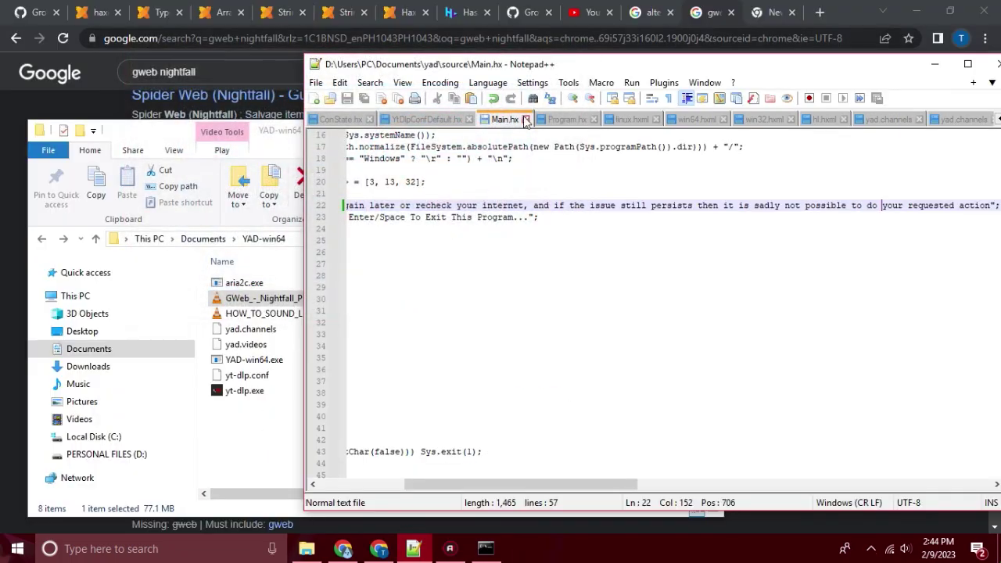
pyautogui.click(318, 257)
pyautogui.click(325, 298)
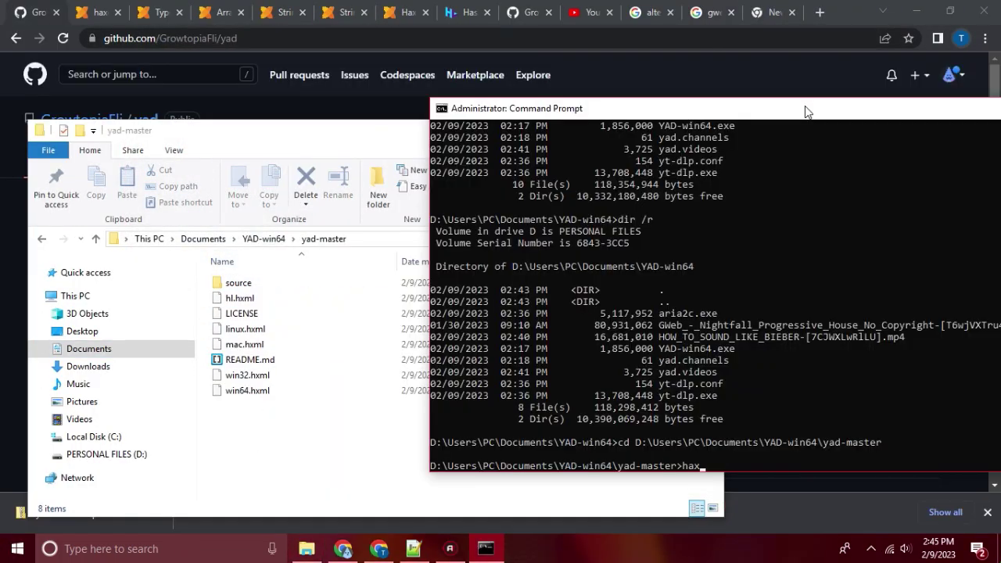
# - Build the YAD source by running haxe with win64.hxml
pyautogui.write('win')
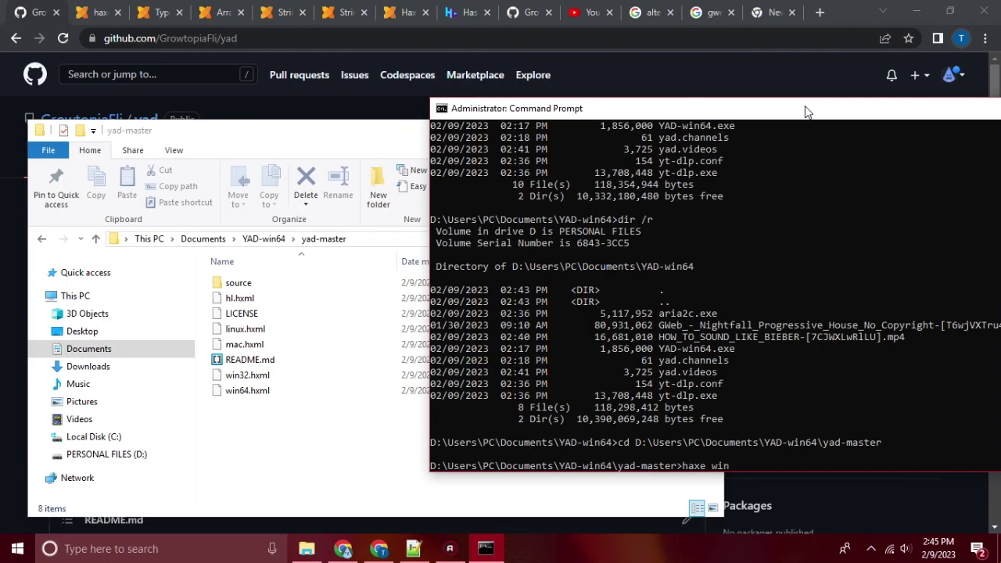
pyautogui.write('64.hxml')
pyautogui.press('Return')
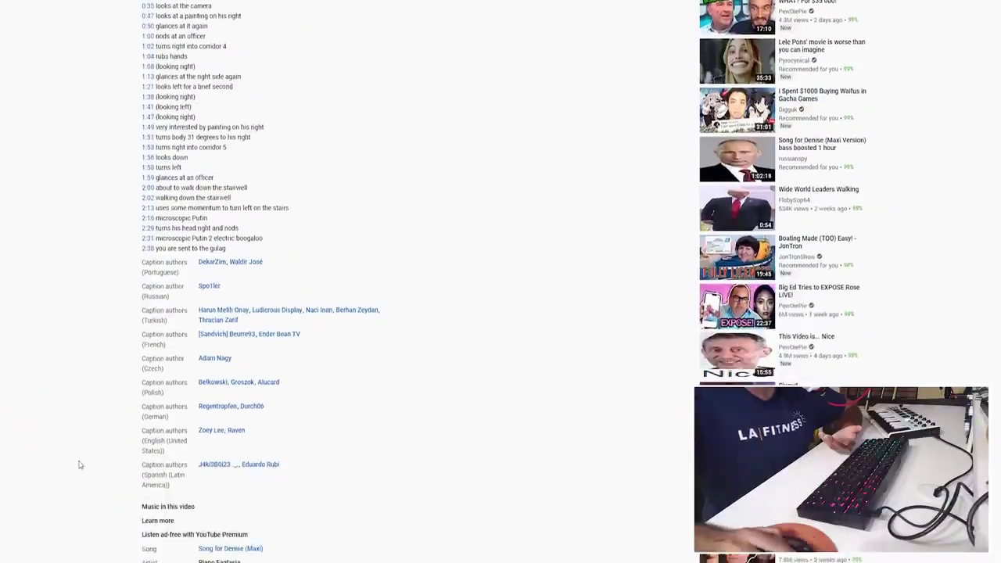
# - Zoom the page in, type the search 'virutal s' and scroll through the results
pyautogui.hotkey('ctrl', '+')
pyautogui.hotkey('ctrl', '+')
pyautogui.hotkey('ctrl', '+')
pyautogui.hotkey('ctrl', '+')
pyautogui.hotkey('ctrl', '+')
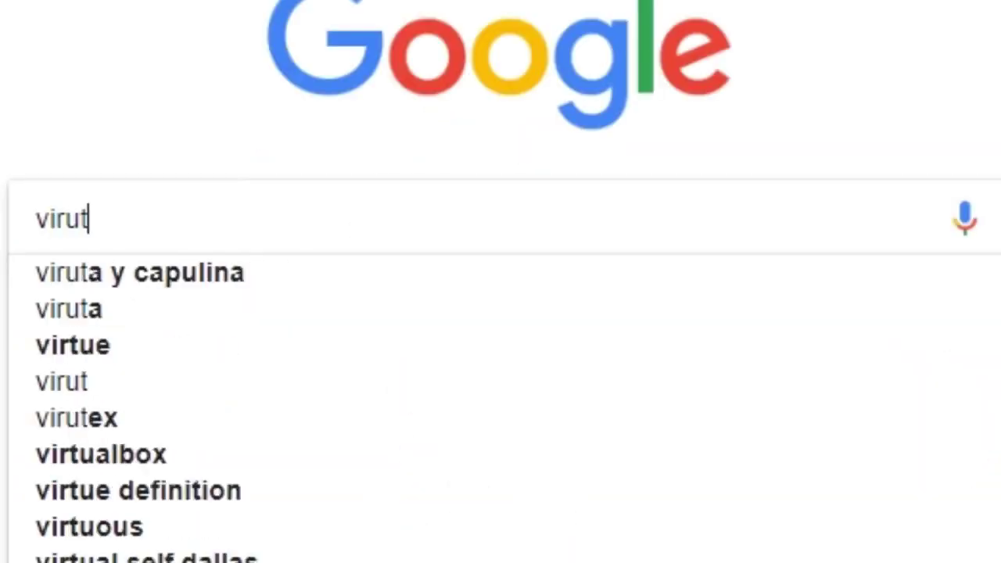
pyautogui.write('al s')
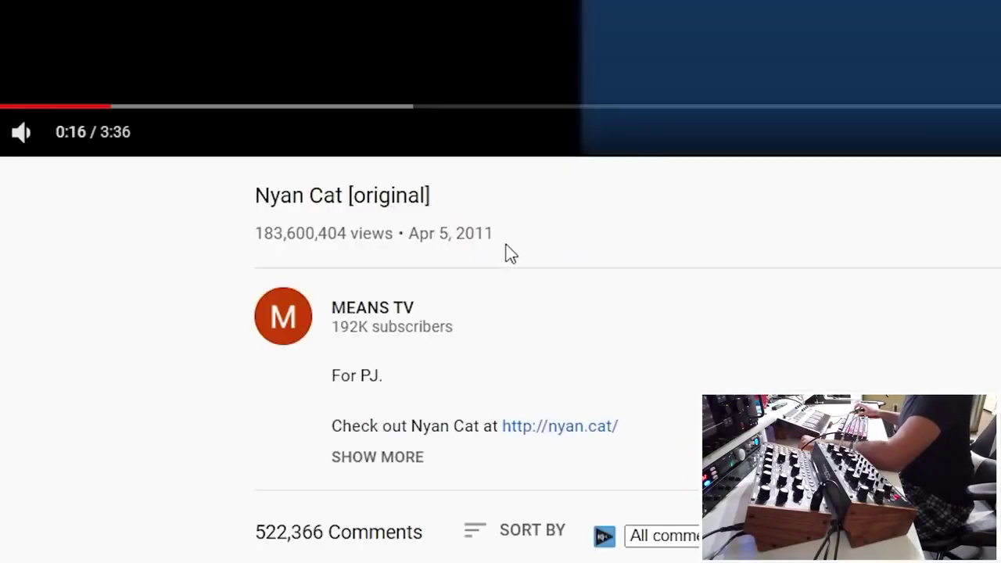
pyautogui.scroll(3, 288, 355)
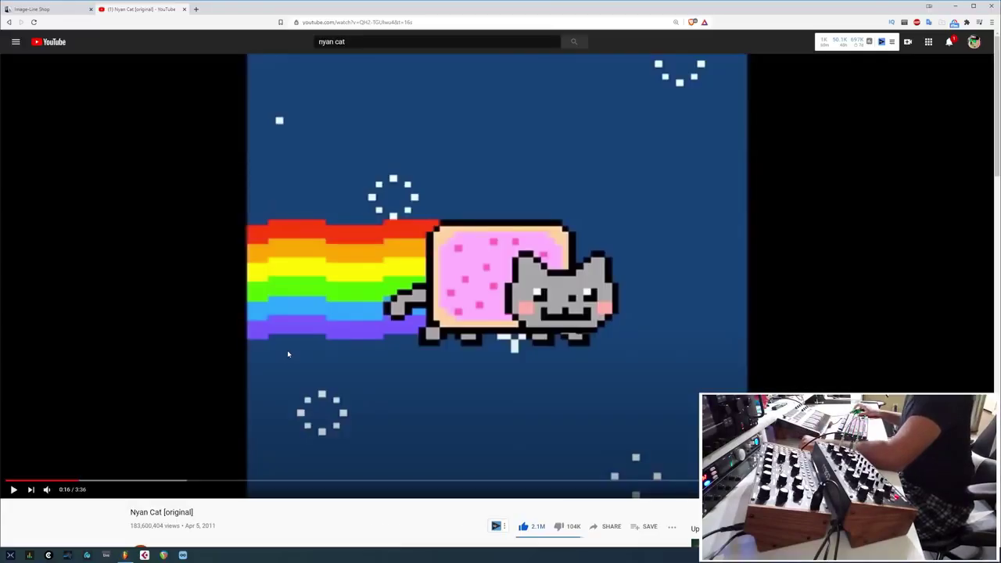
pyautogui.scroll(-4, 288, 355)
pyautogui.scroll(3, 288, 344)
pyautogui.scroll(-1, 287, 324)
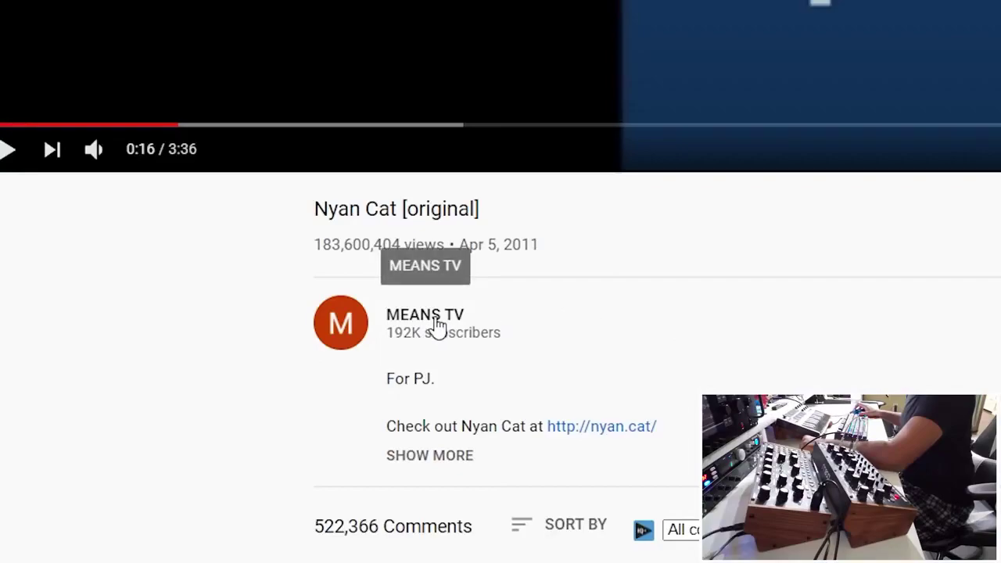
# - Open the MEANS TV channel page, return to the Nyan Cat video, and search 'ujico'
pyautogui.click(176, 441)
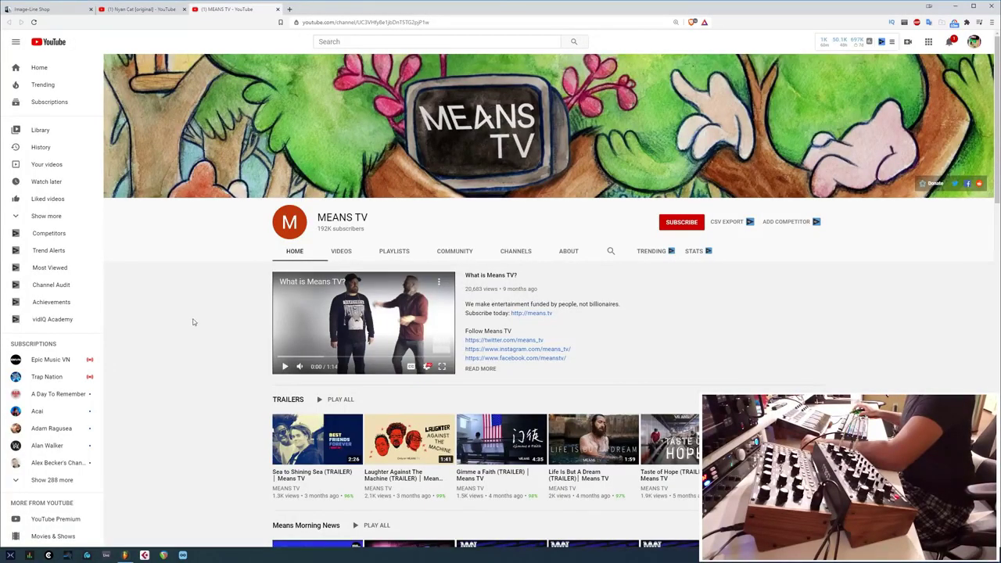
pyautogui.hotkey('ctrl', 'shift', 'Tab')
pyautogui.write('ujico')
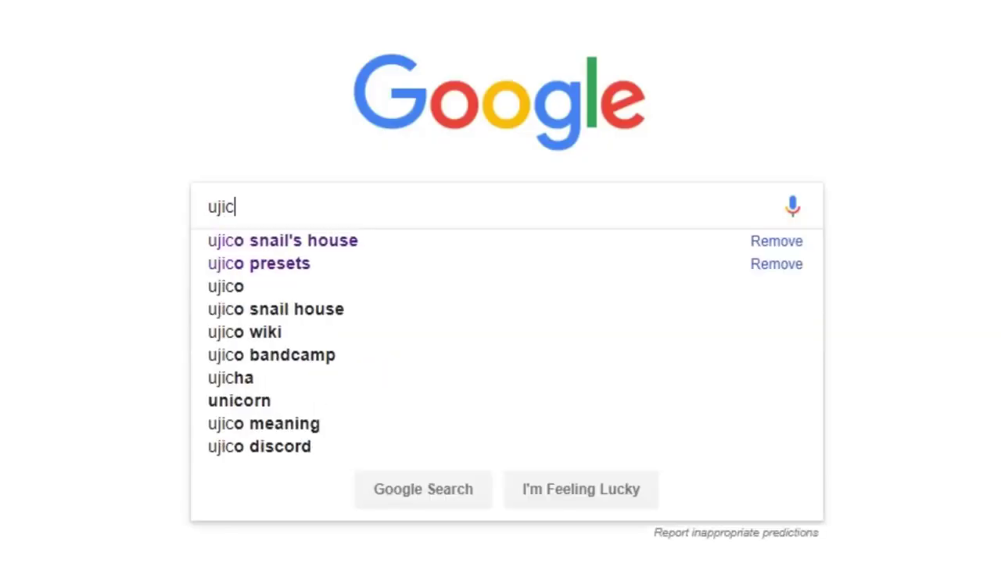